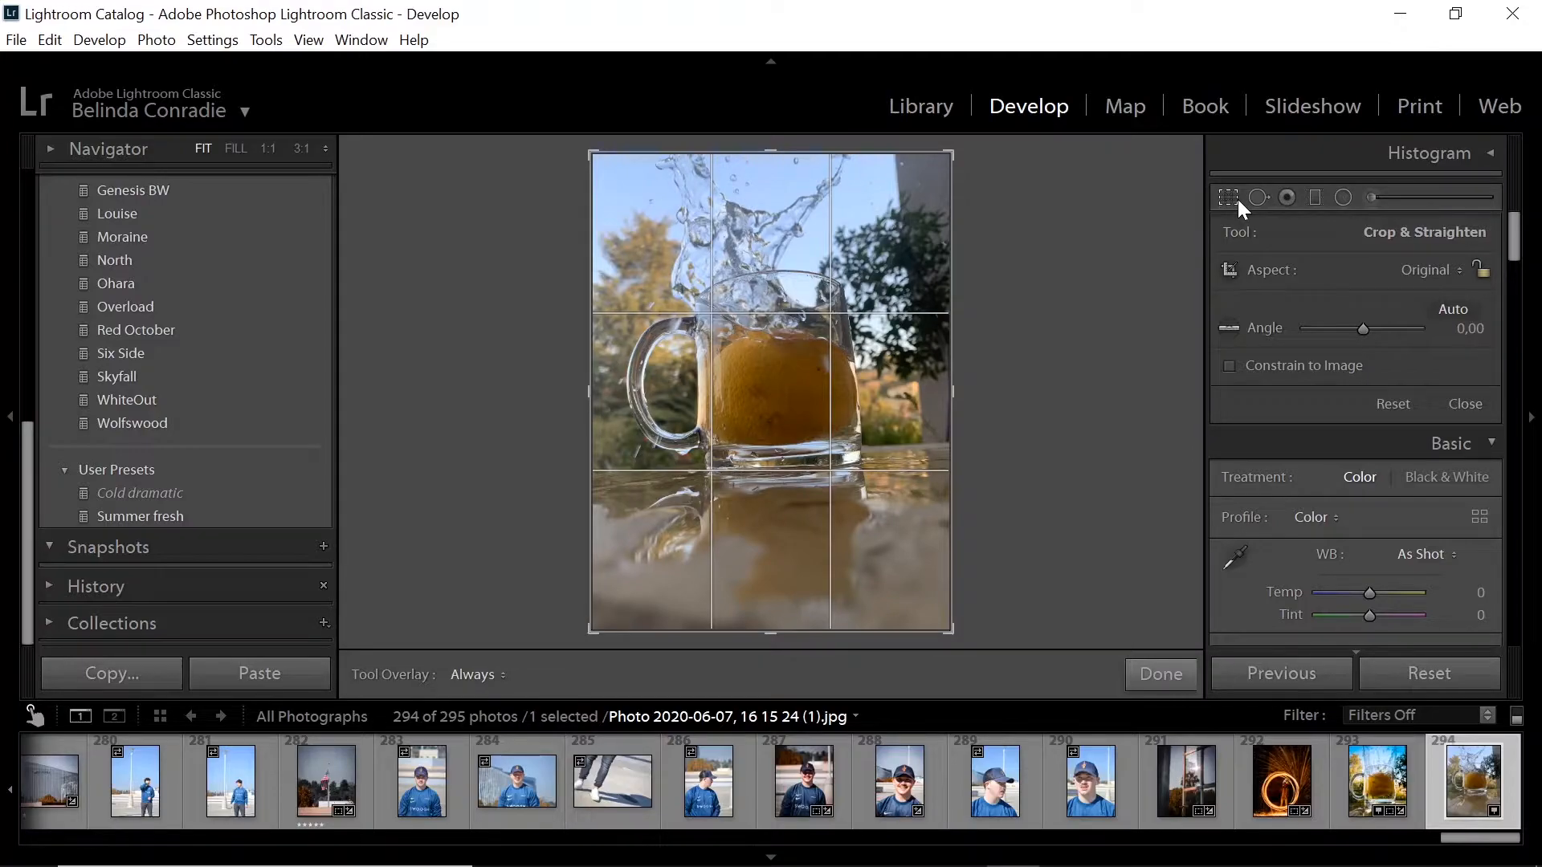
# Crop the photo to the 4 x 5 / 8 x 10 aspect ratio, keeping the splash and the whole mug in frame.
pyautogui.click(1430, 270)
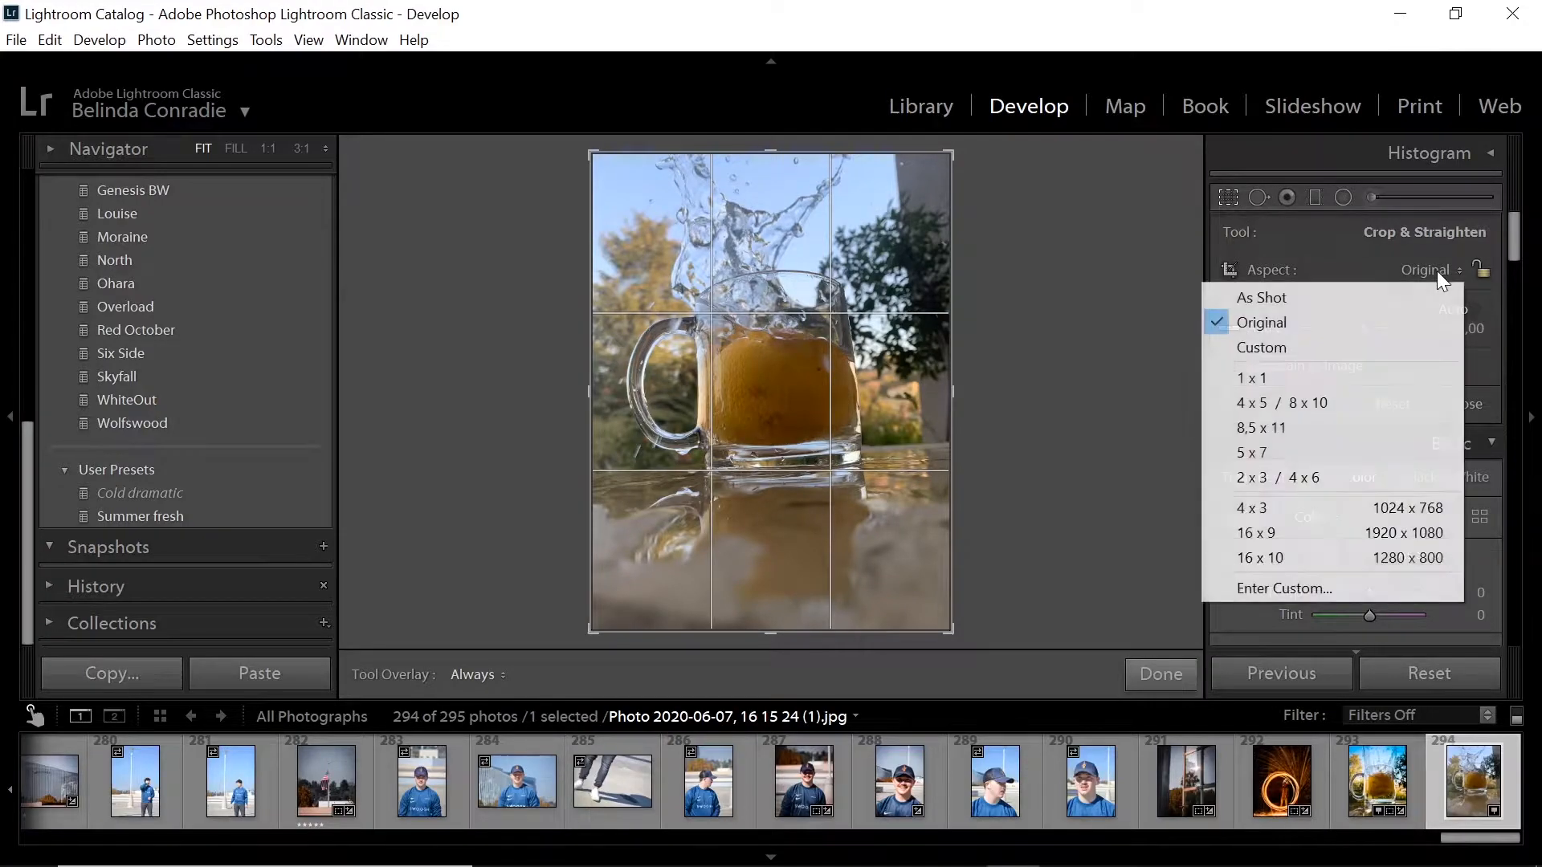
pyautogui.click(1241, 403)
pyautogui.moveTo(910, 171); pyautogui.dragTo(881, 254)
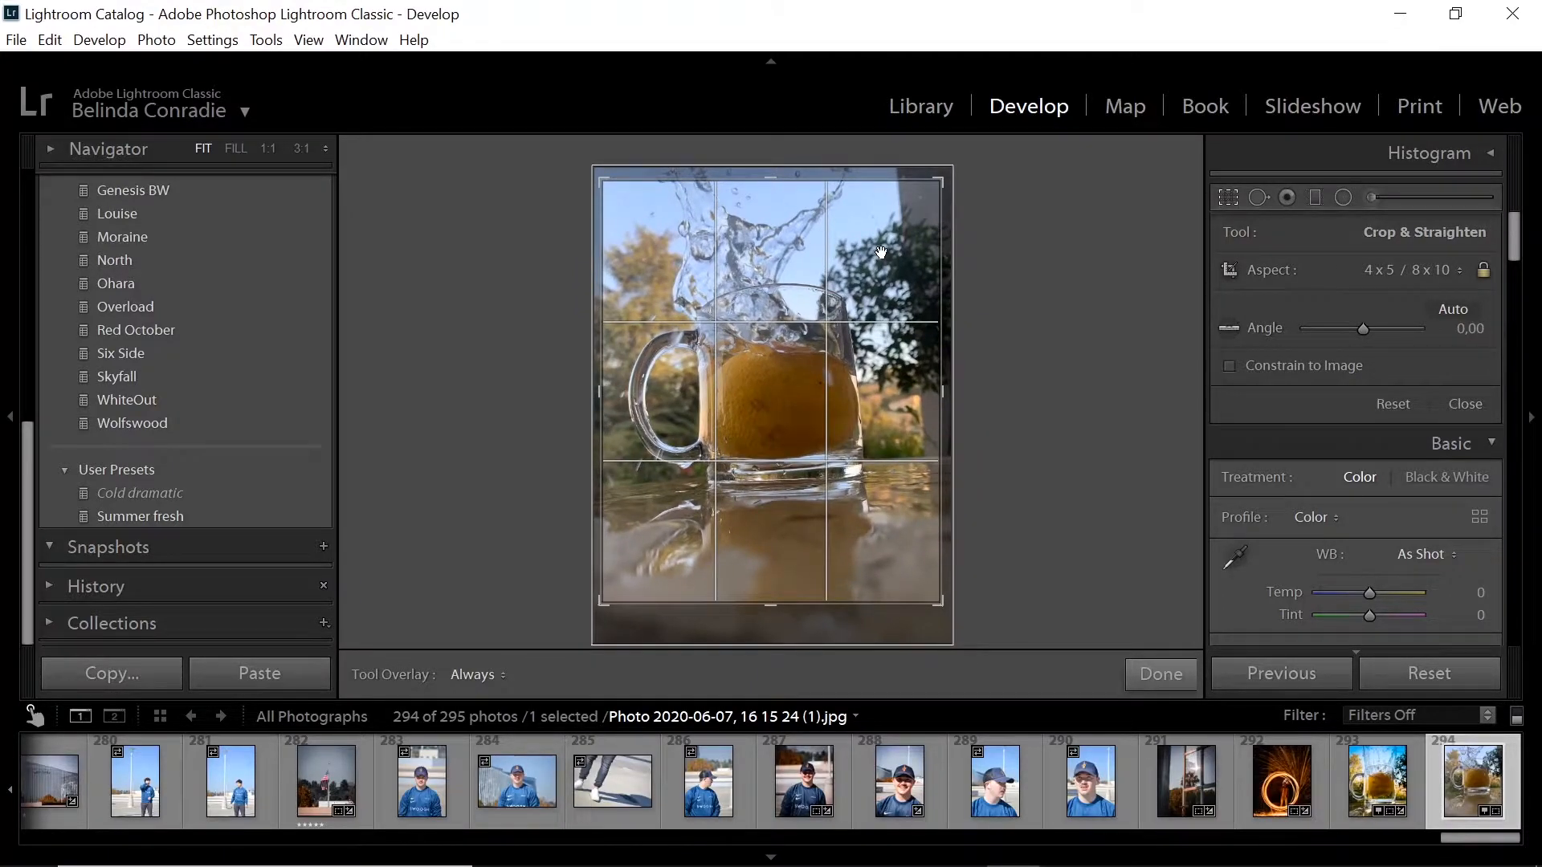
pyautogui.press('Return')
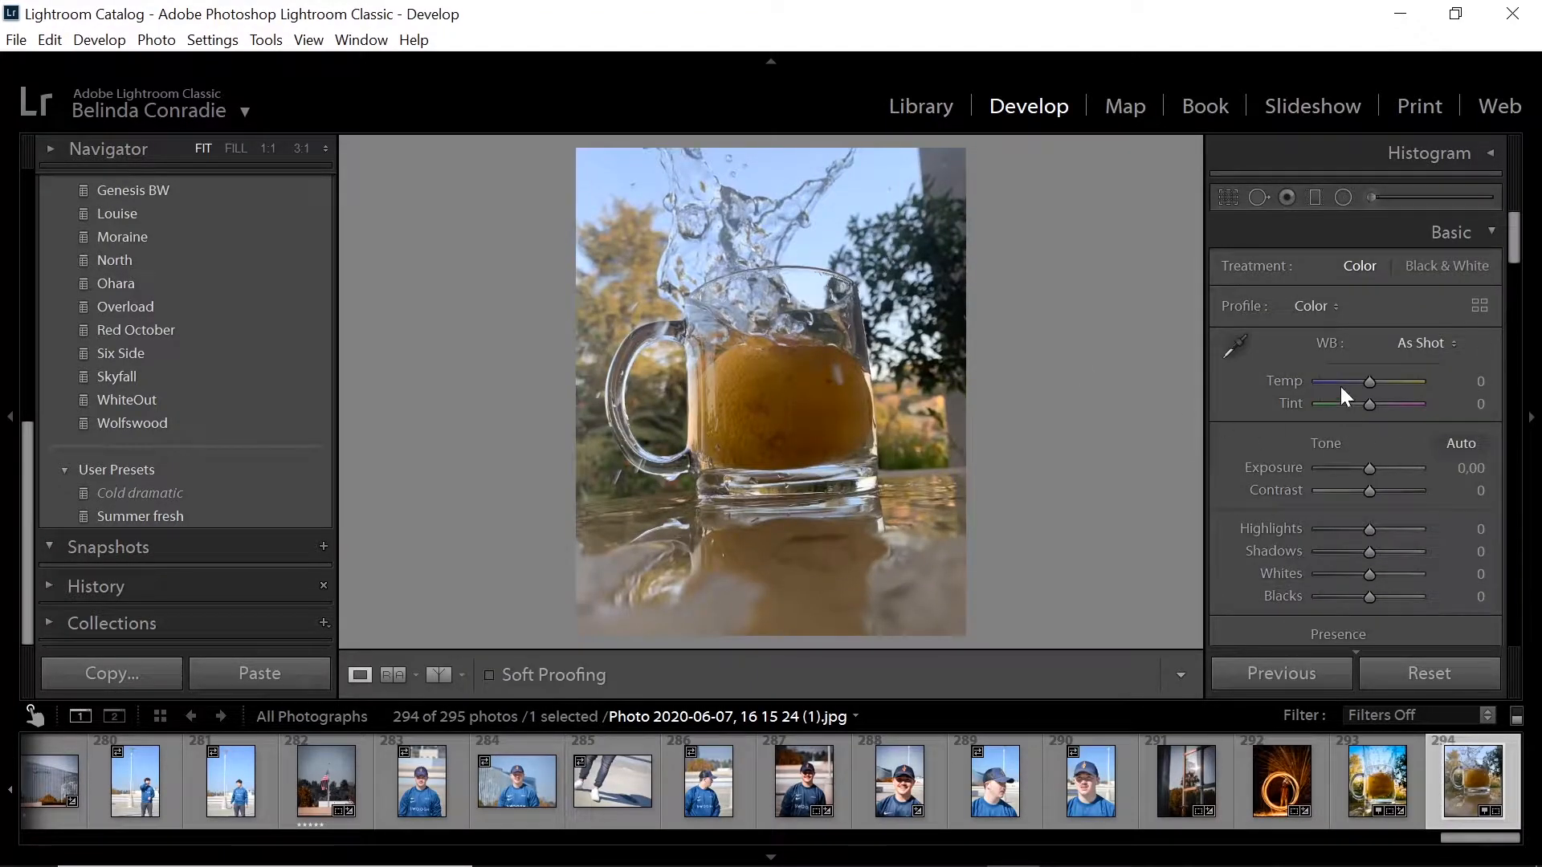
# Straighten the photo with a Transform rotation of +0,6.
pyautogui.scroll(-15, 1396, 386)
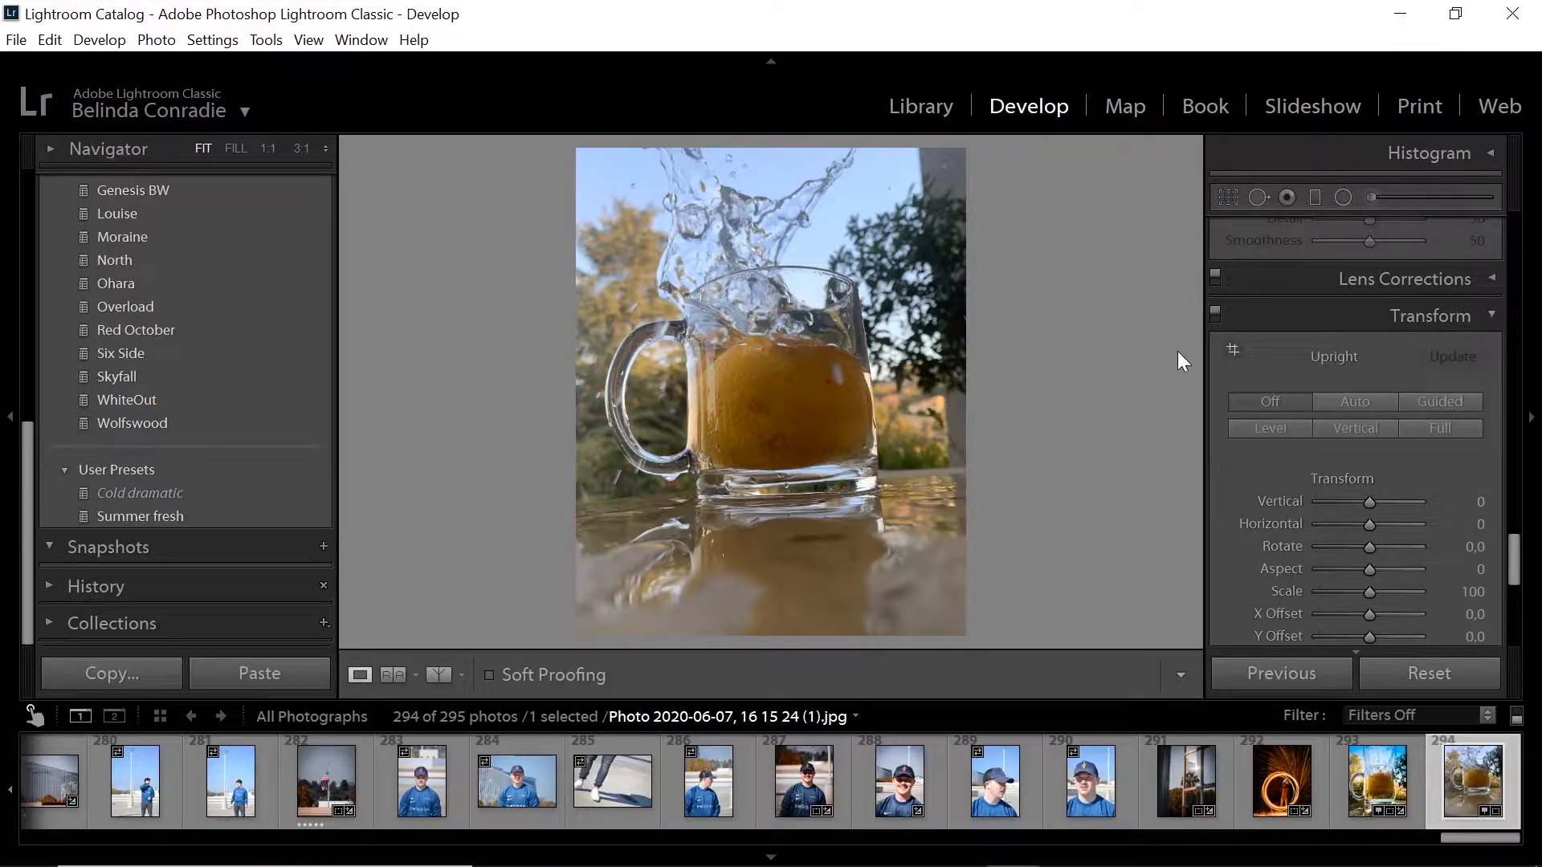
pyautogui.click(1489, 317)
pyautogui.click(1483, 316)
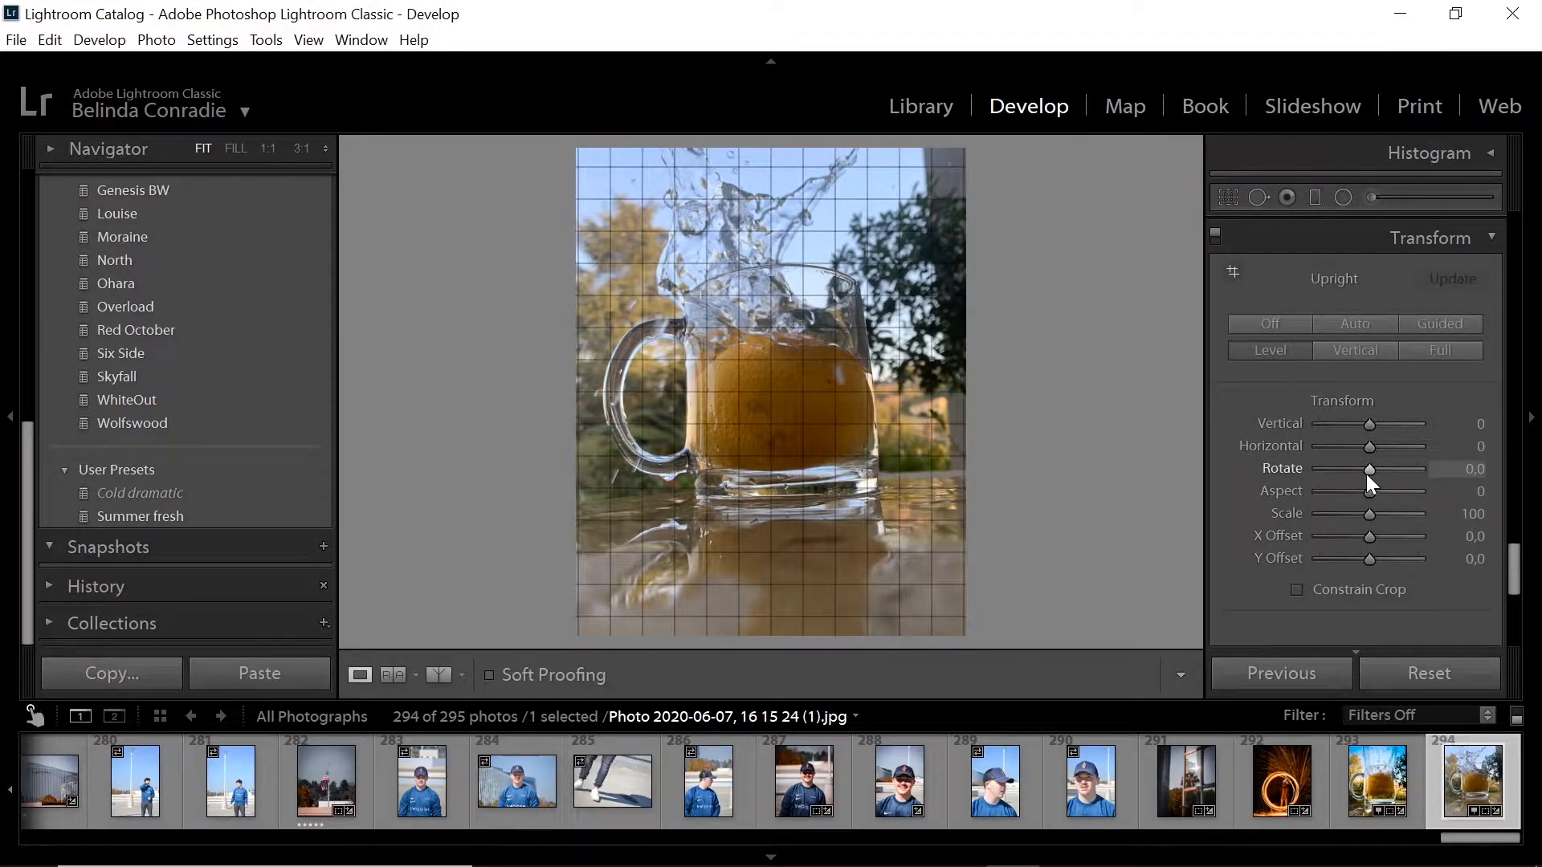
pyautogui.moveTo(1367, 470); pyautogui.dragTo(1370, 465)
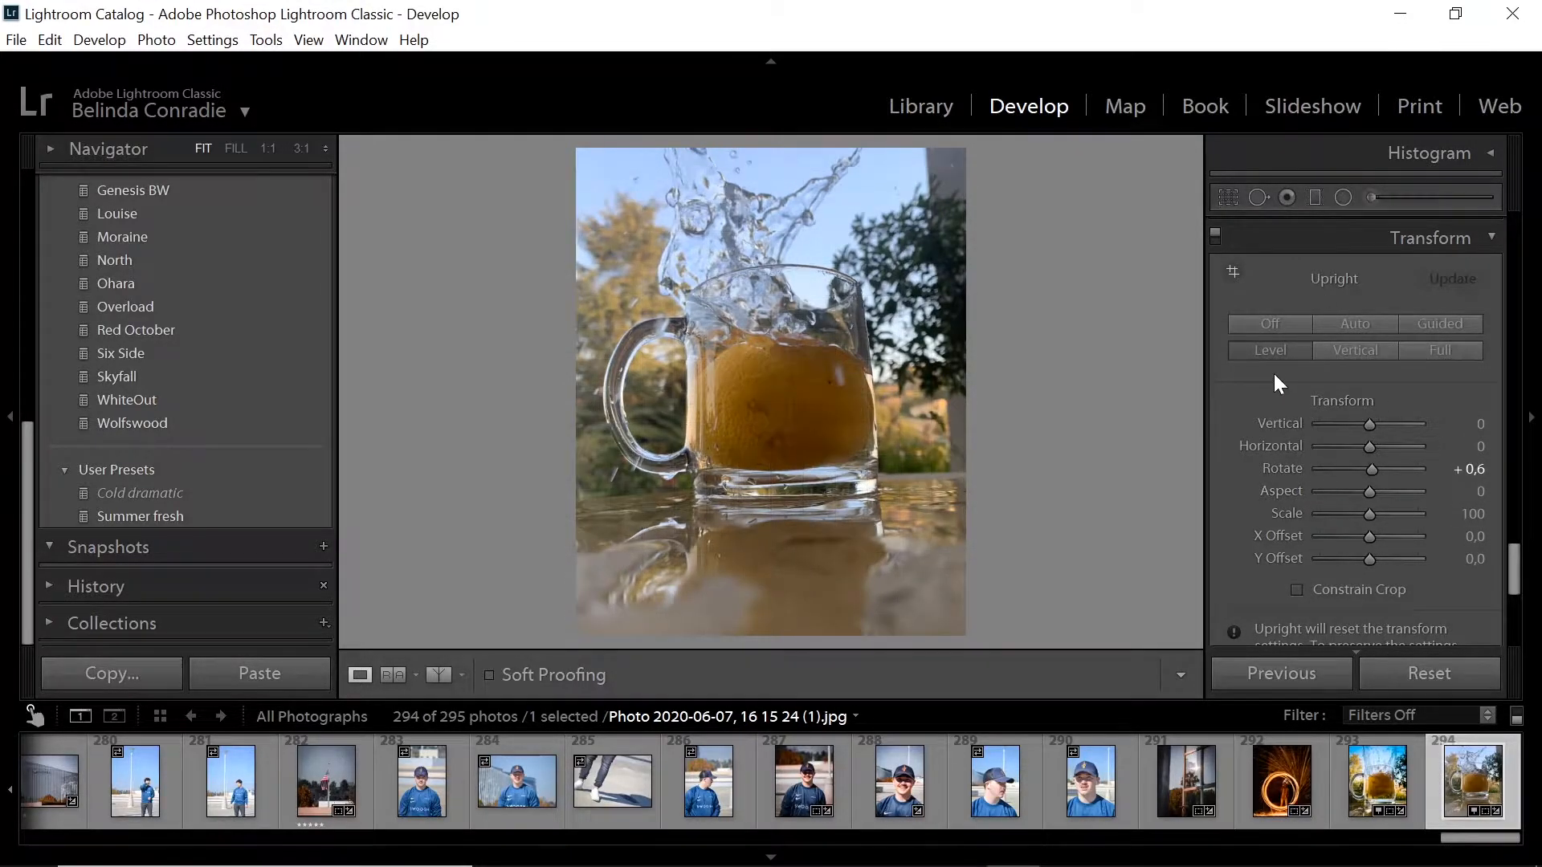
# Tighten the 4 x 5 crop around the mug and shift it towards the upper part of the photo.
pyautogui.scroll(15, 1274, 377)
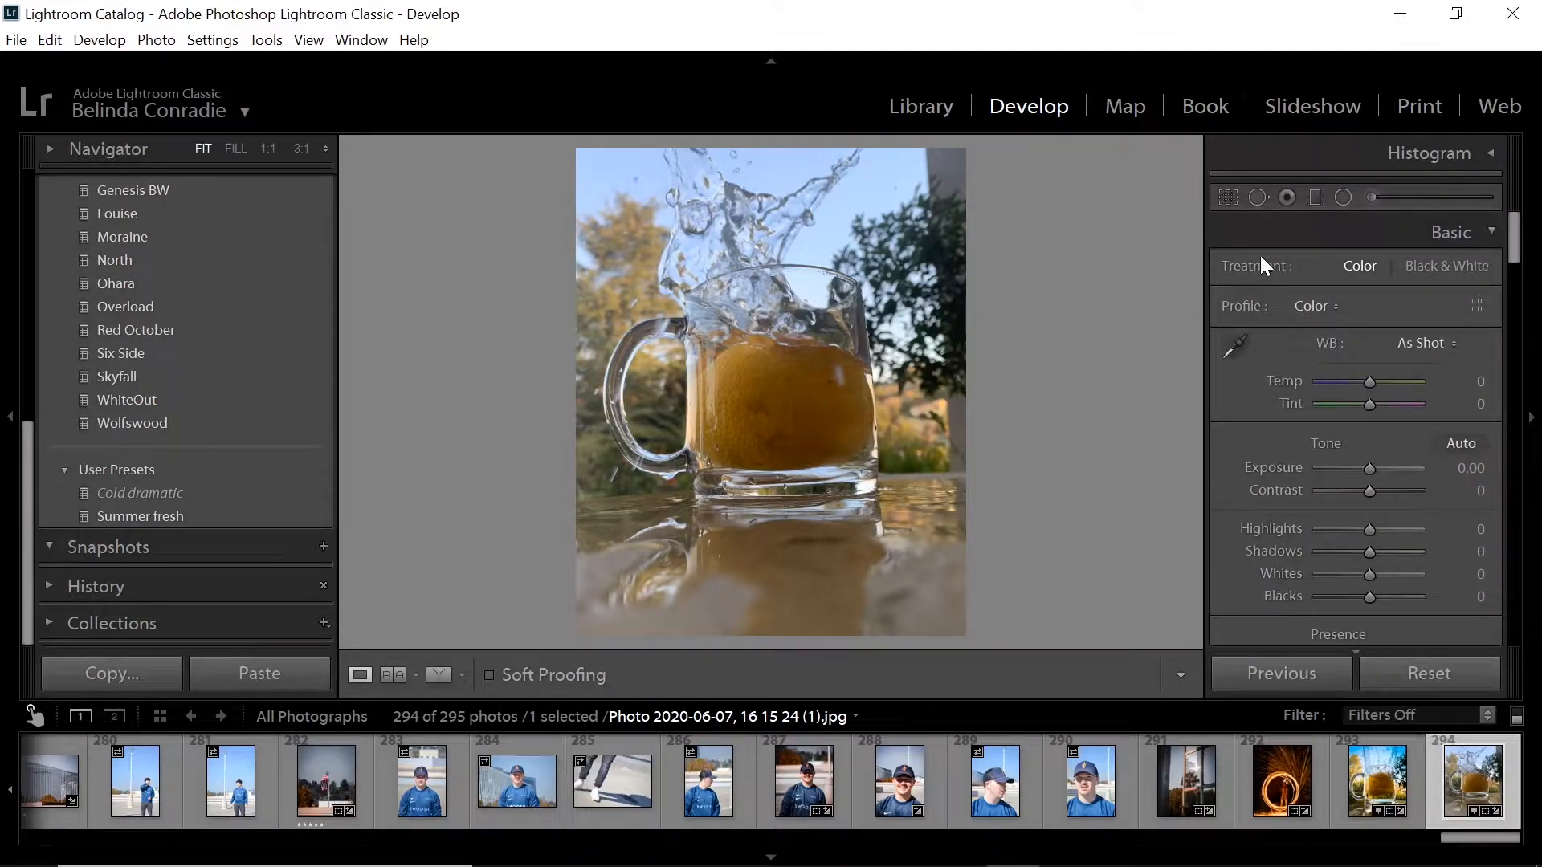
pyautogui.click(1226, 197)
pyautogui.moveTo(935, 184); pyautogui.dragTo(881, 266)
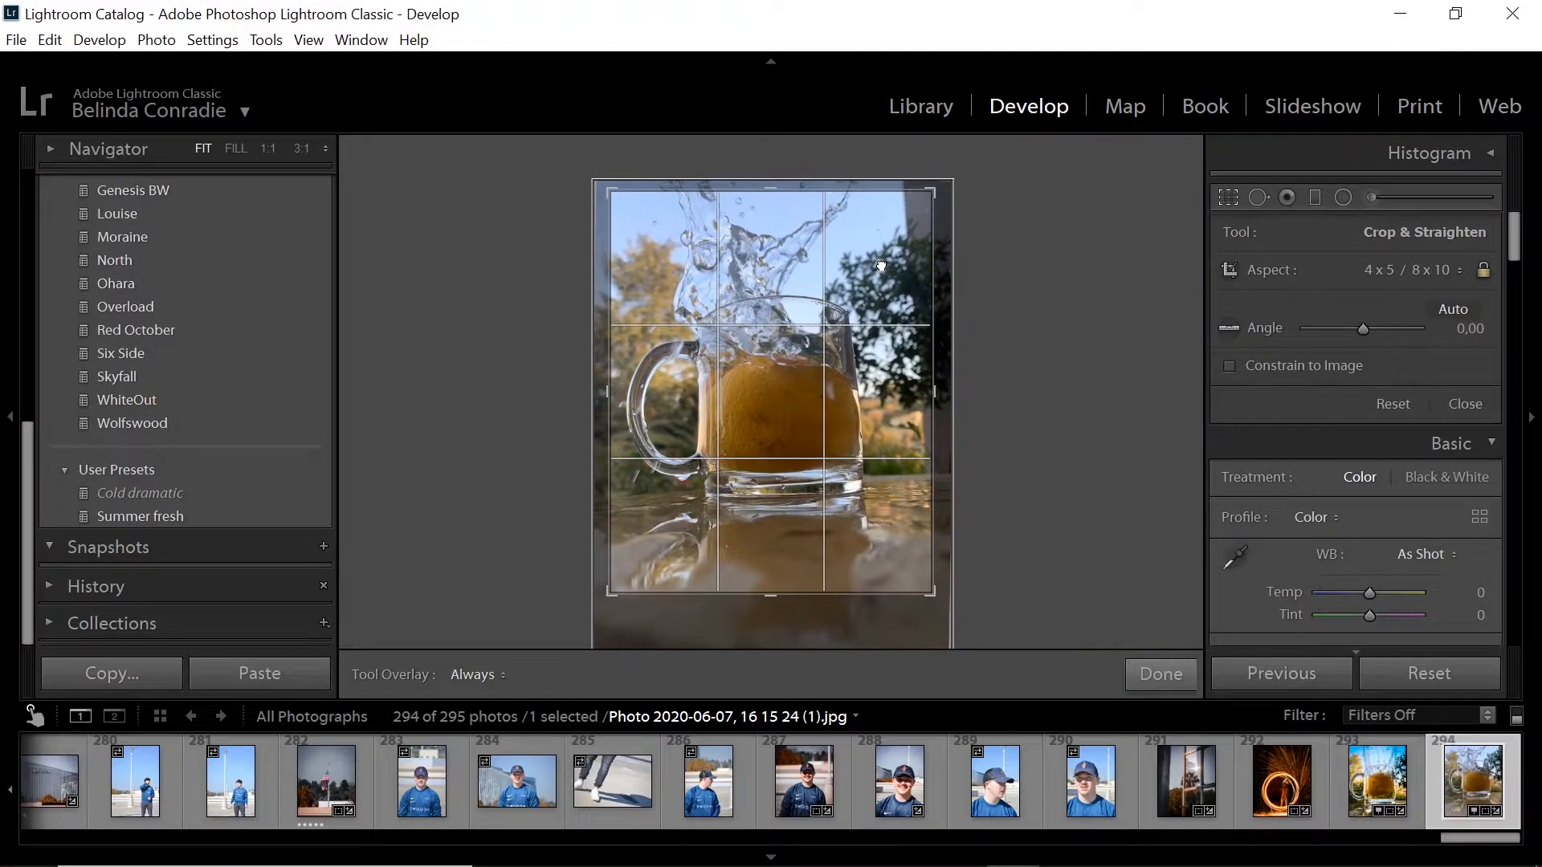
pyautogui.press('Return')
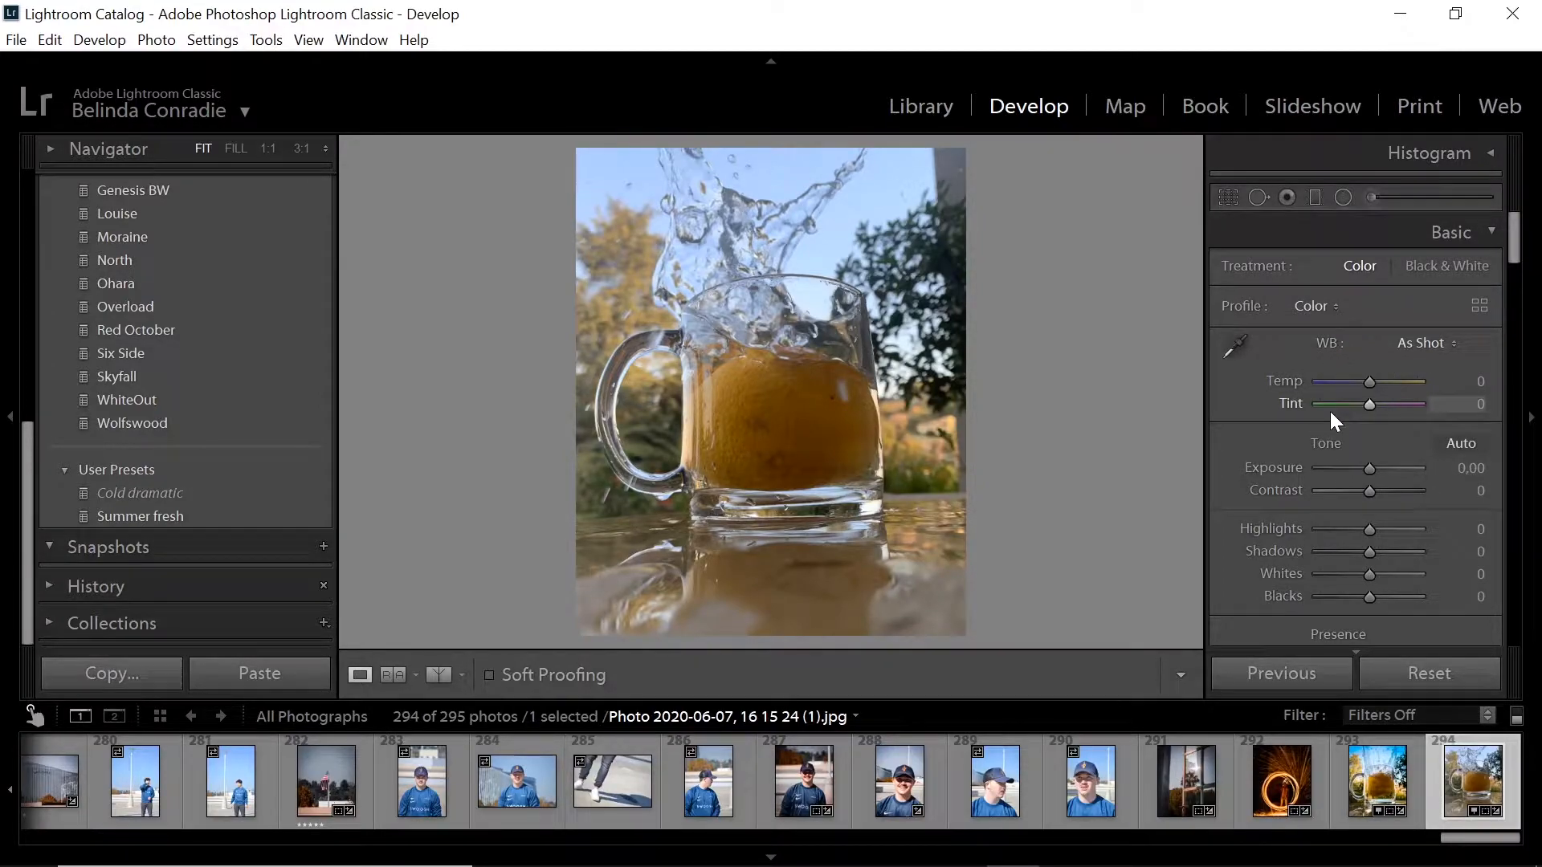
# Set the basic tone to Exposure +0,77, Contrast +61, Highlights -100, Shadows +32, Whites +43 and Blacks -50.
pyautogui.moveTo(1369, 469); pyautogui.dragTo(1376, 465)
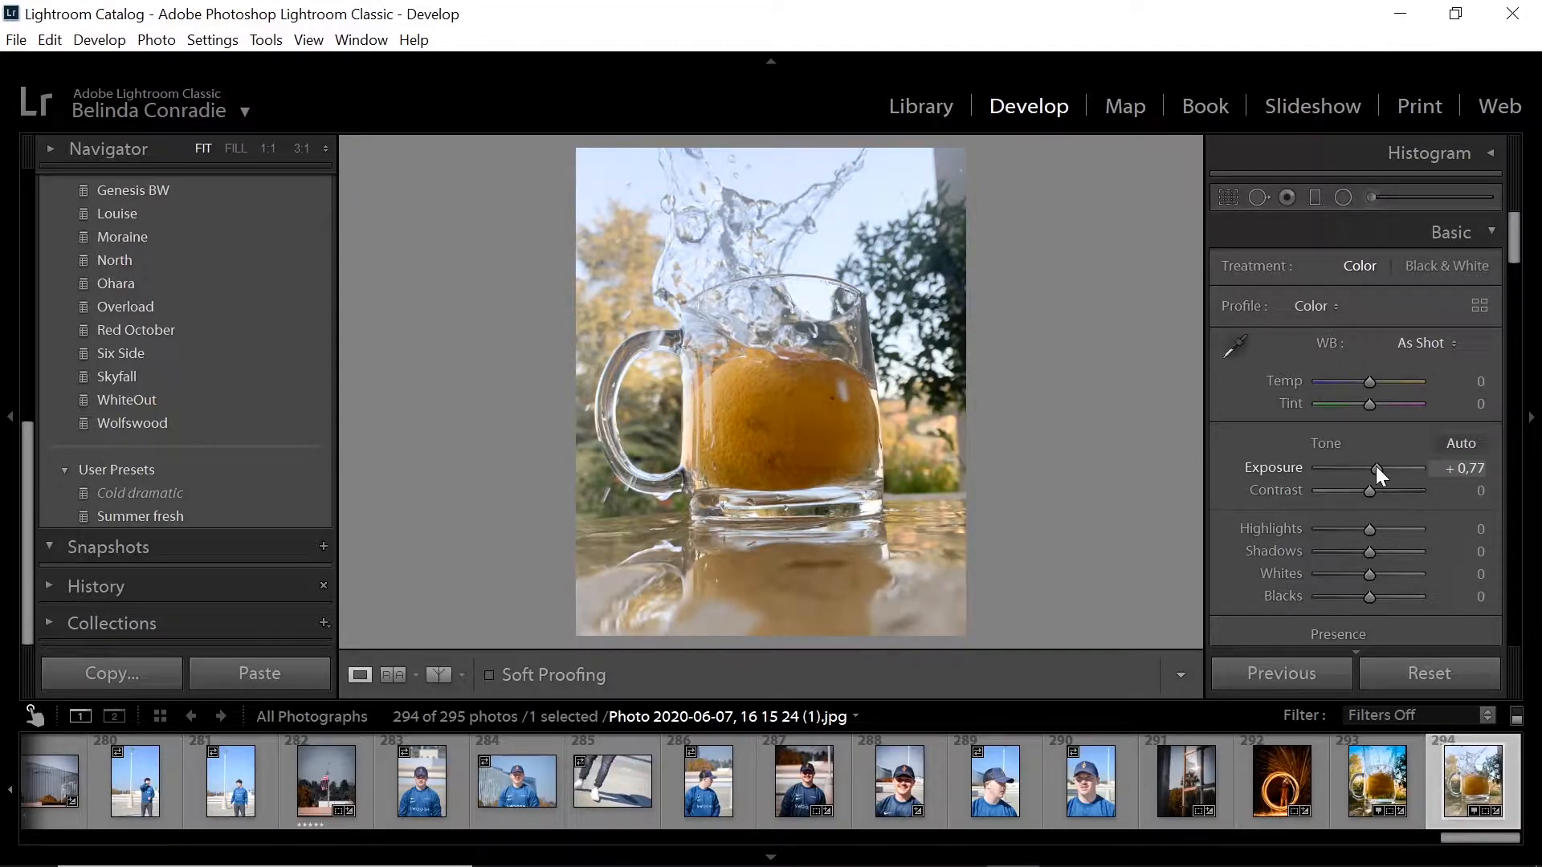
pyautogui.moveTo(1371, 490); pyautogui.dragTo(1402, 489)
pyautogui.scroll(-2, 1368, 477)
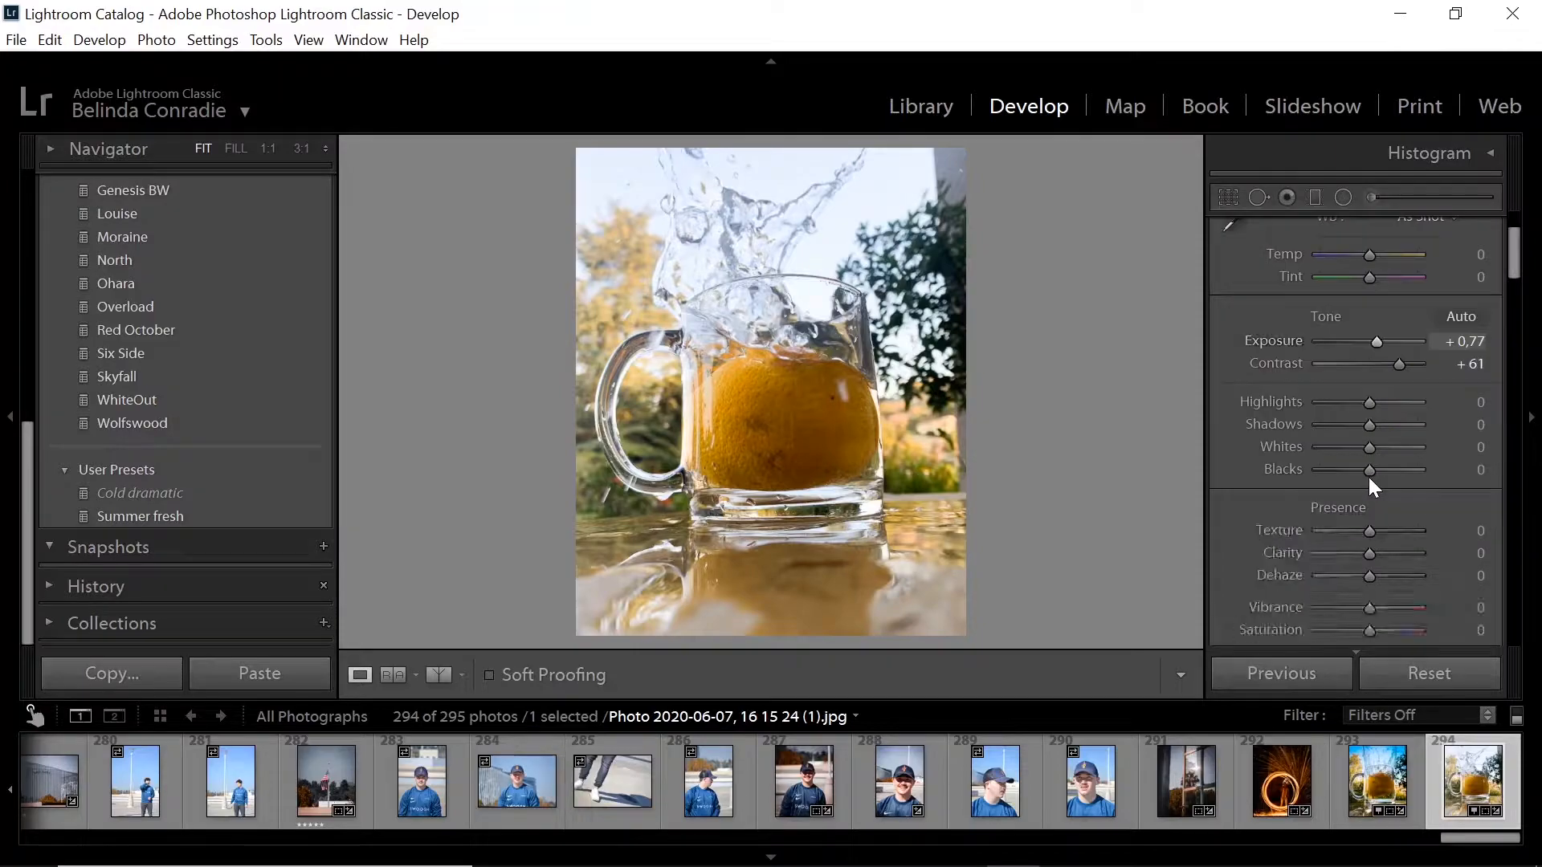
pyautogui.moveTo(1365, 403); pyautogui.dragTo(1300, 405)
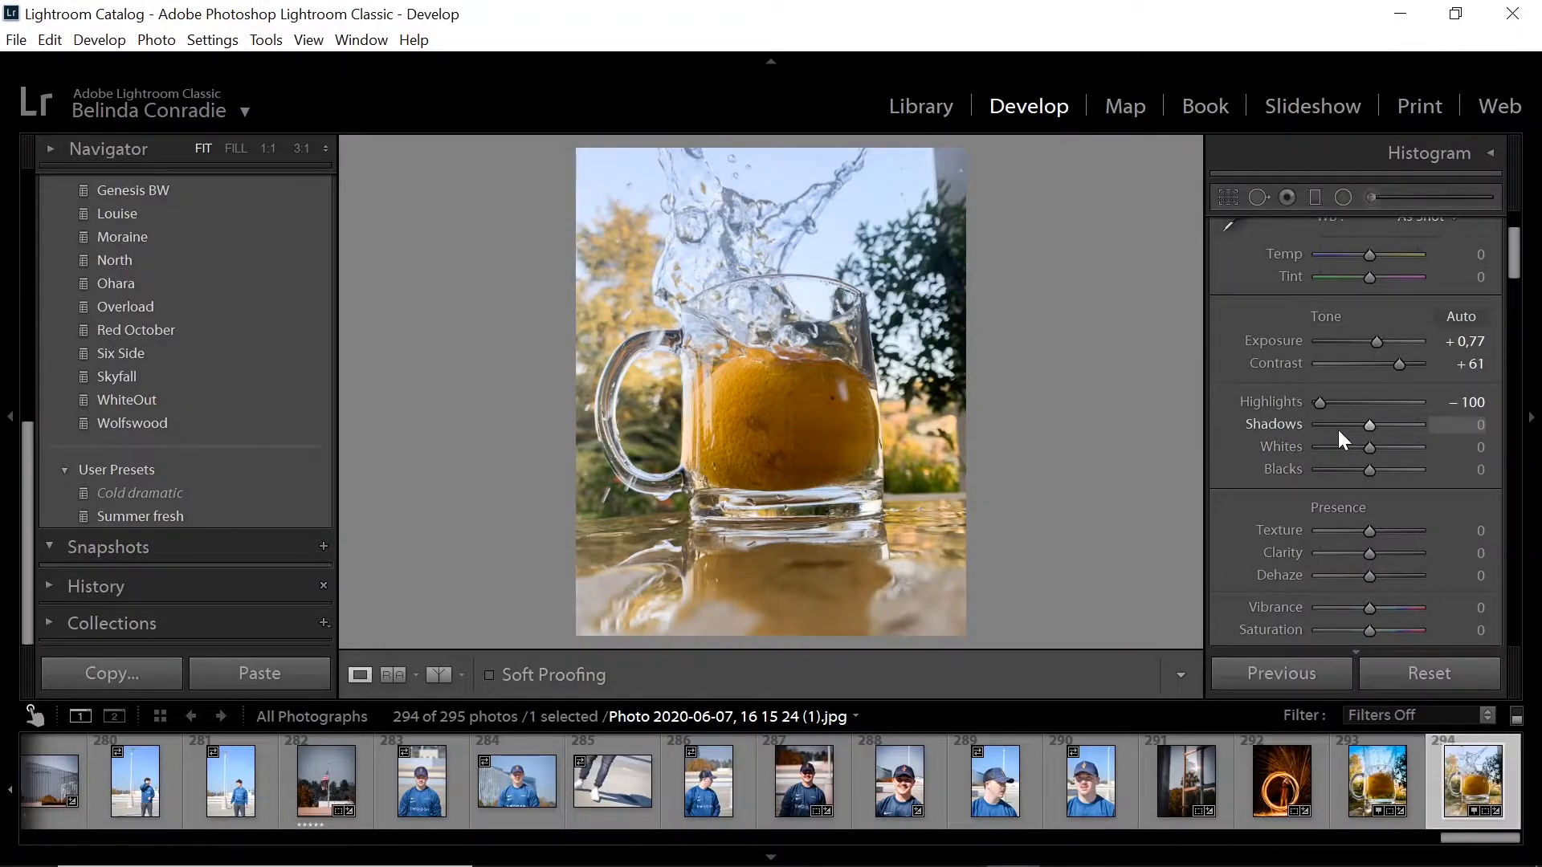
pyautogui.moveTo(1368, 423); pyautogui.dragTo(1385, 426)
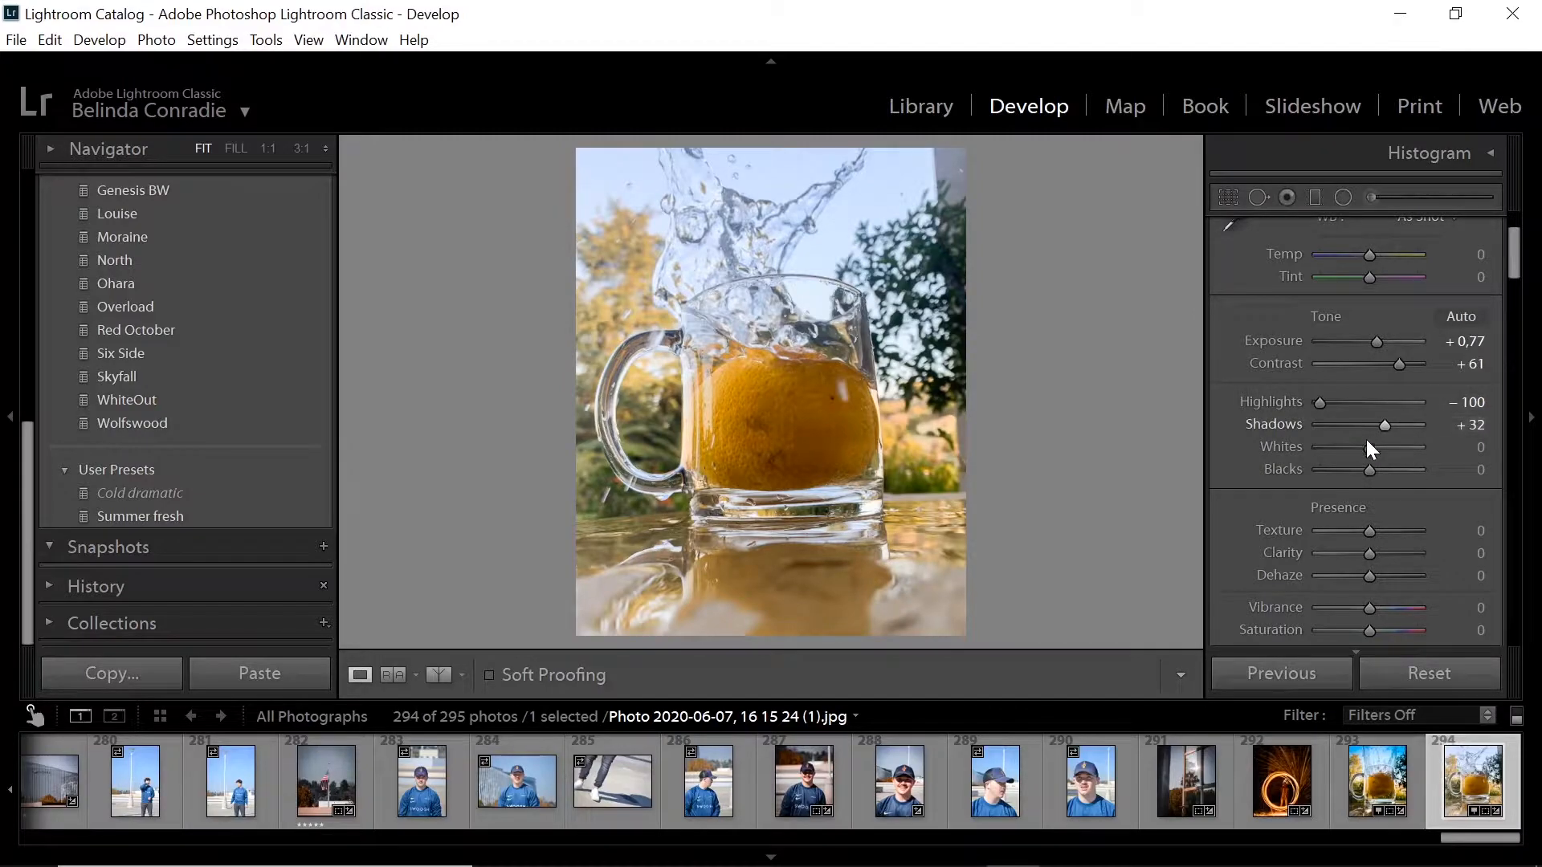
pyautogui.moveTo(1362, 445); pyautogui.dragTo(1378, 447)
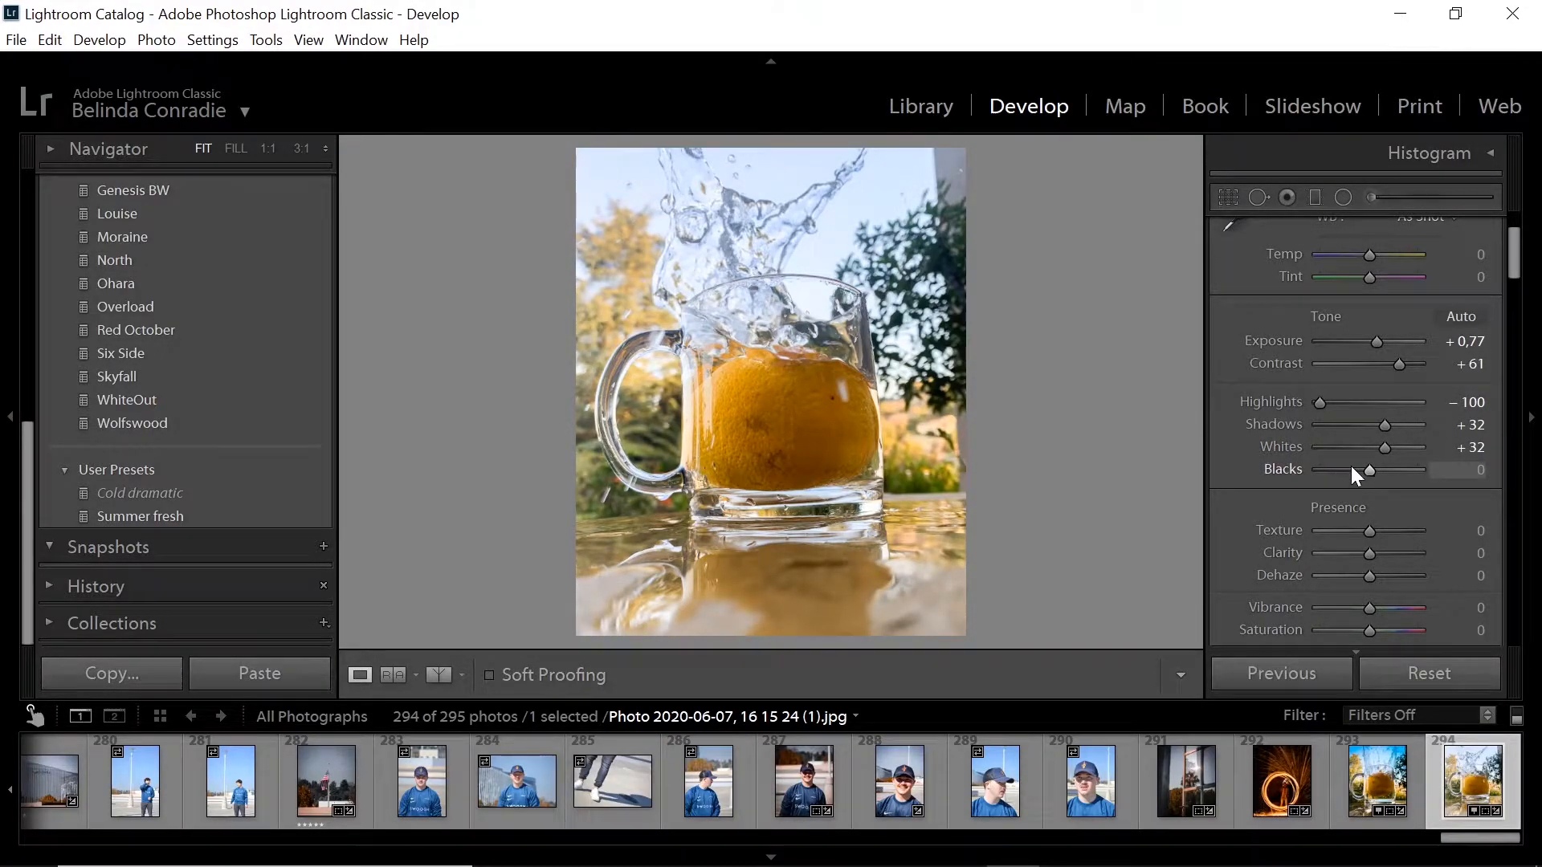
pyautogui.moveTo(1367, 470); pyautogui.dragTo(1394, 447)
# Shape the RGB tone curve into an S with three points: shadows at 22,0 / 16,9 %, midtones slightly raised, highlights at 78,8 / 83,9 %.
pyautogui.scroll(-3, 1368, 495)
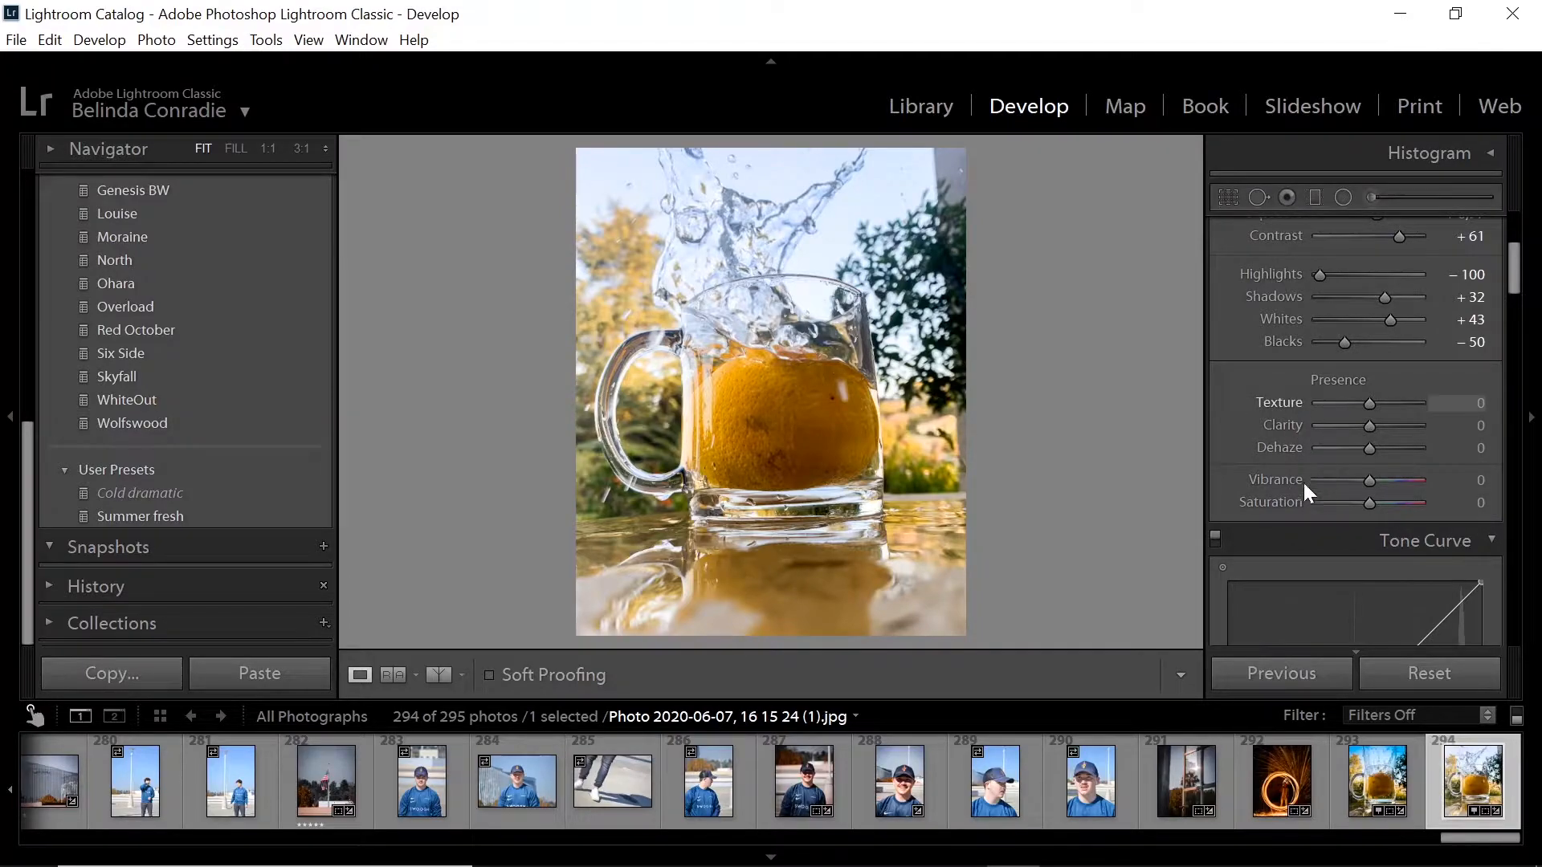
pyautogui.scroll(-3, 1317, 434)
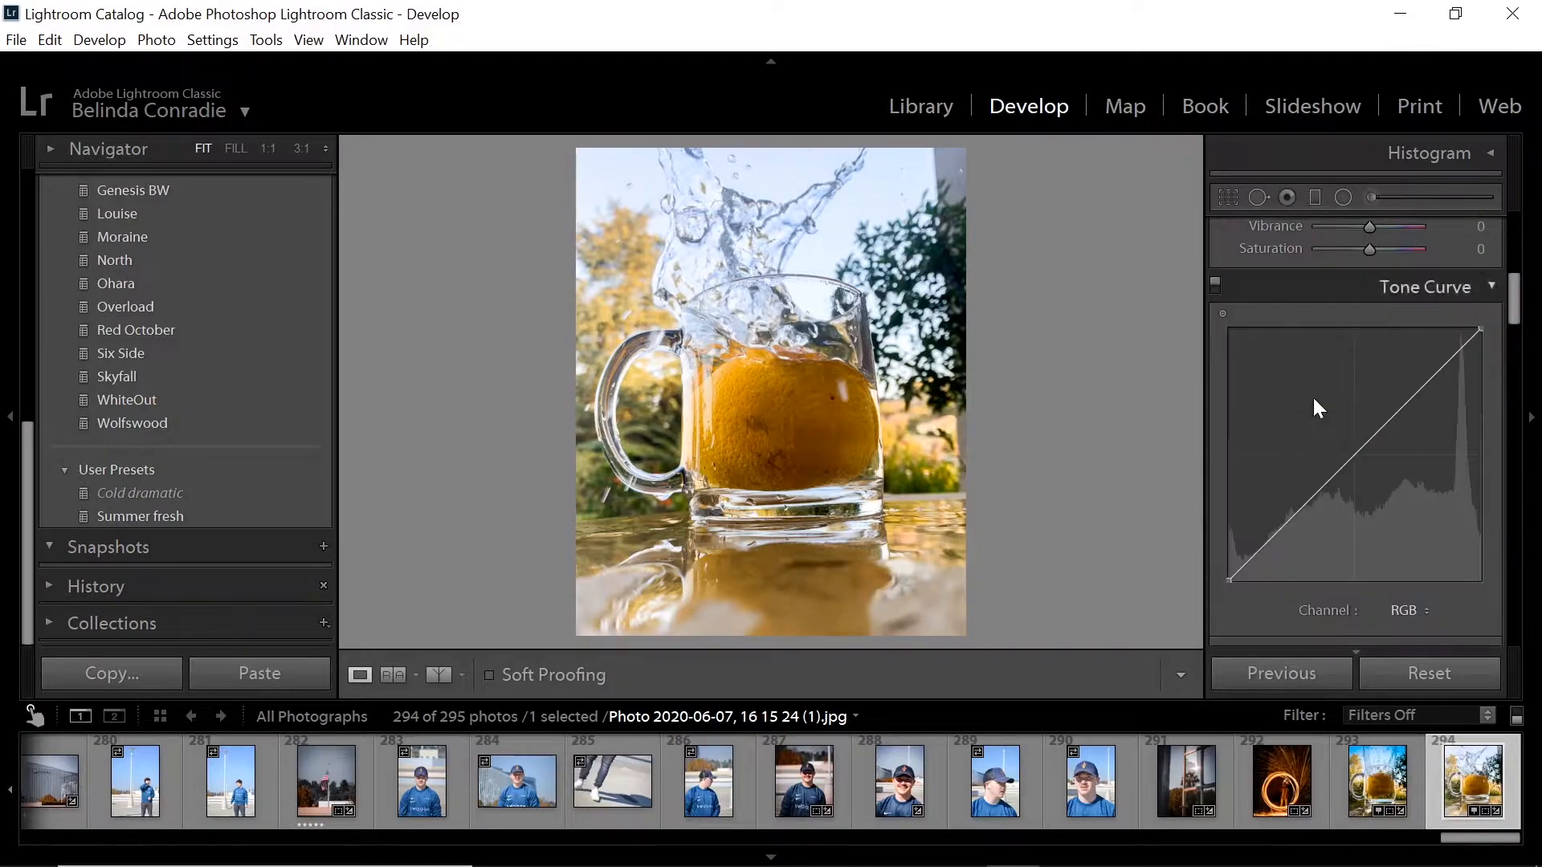
pyautogui.click(1423, 384)
pyautogui.click(1353, 455)
pyautogui.click(1277, 530)
pyautogui.moveTo(1277, 532); pyautogui.dragTo(1283, 539)
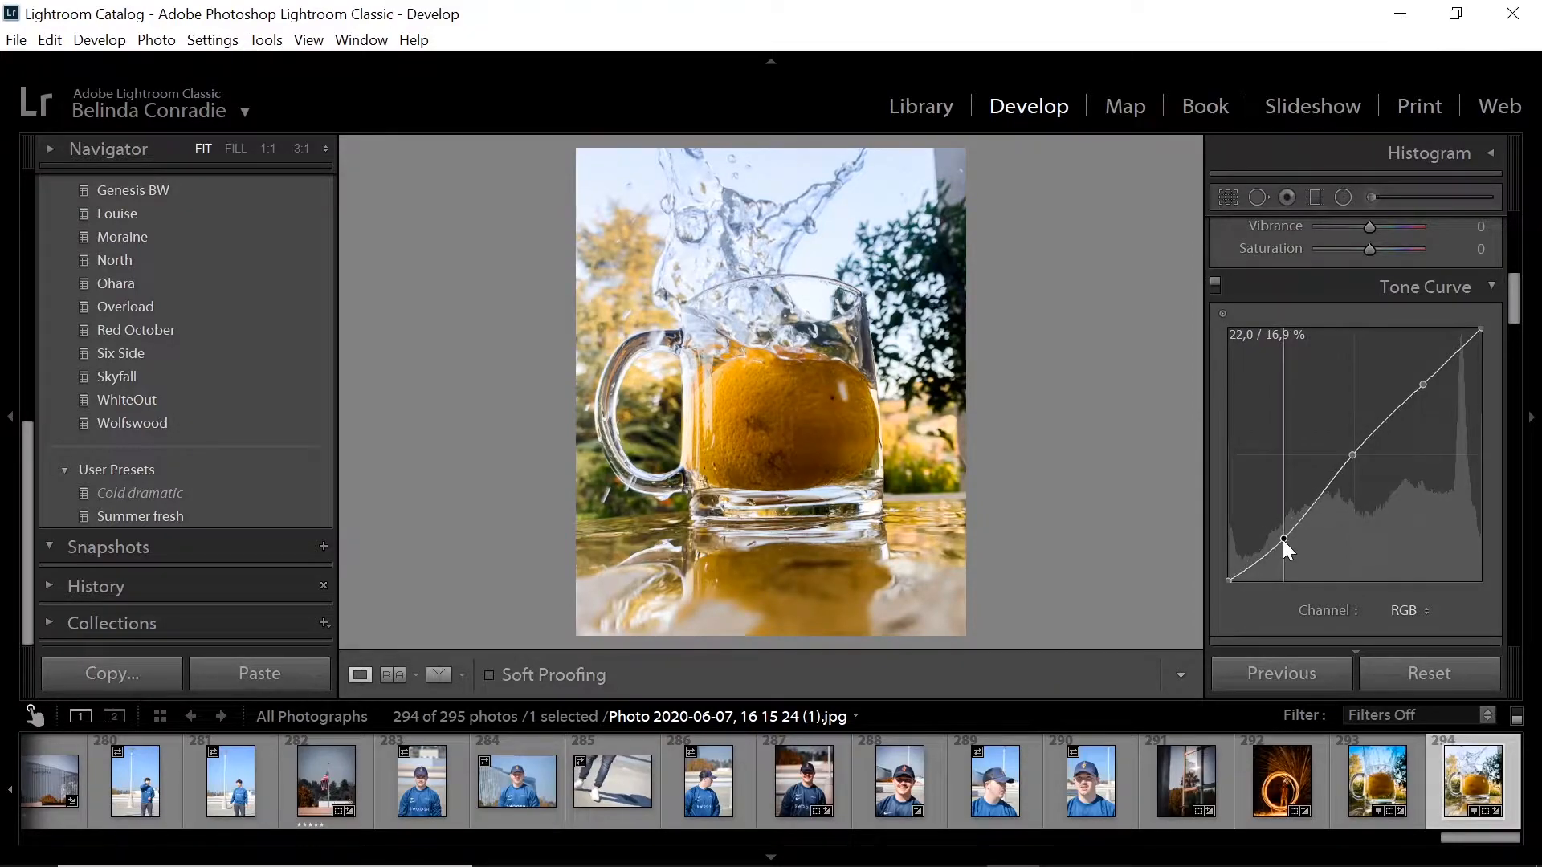
pyautogui.moveTo(1357, 454); pyautogui.dragTo(1351, 450)
pyautogui.moveTo(1424, 386)
pyautogui.mouseDown()
pyautogui.moveTo(1440, 365)
pyautogui.moveTo(1429, 368)
pyautogui.mouseUp()
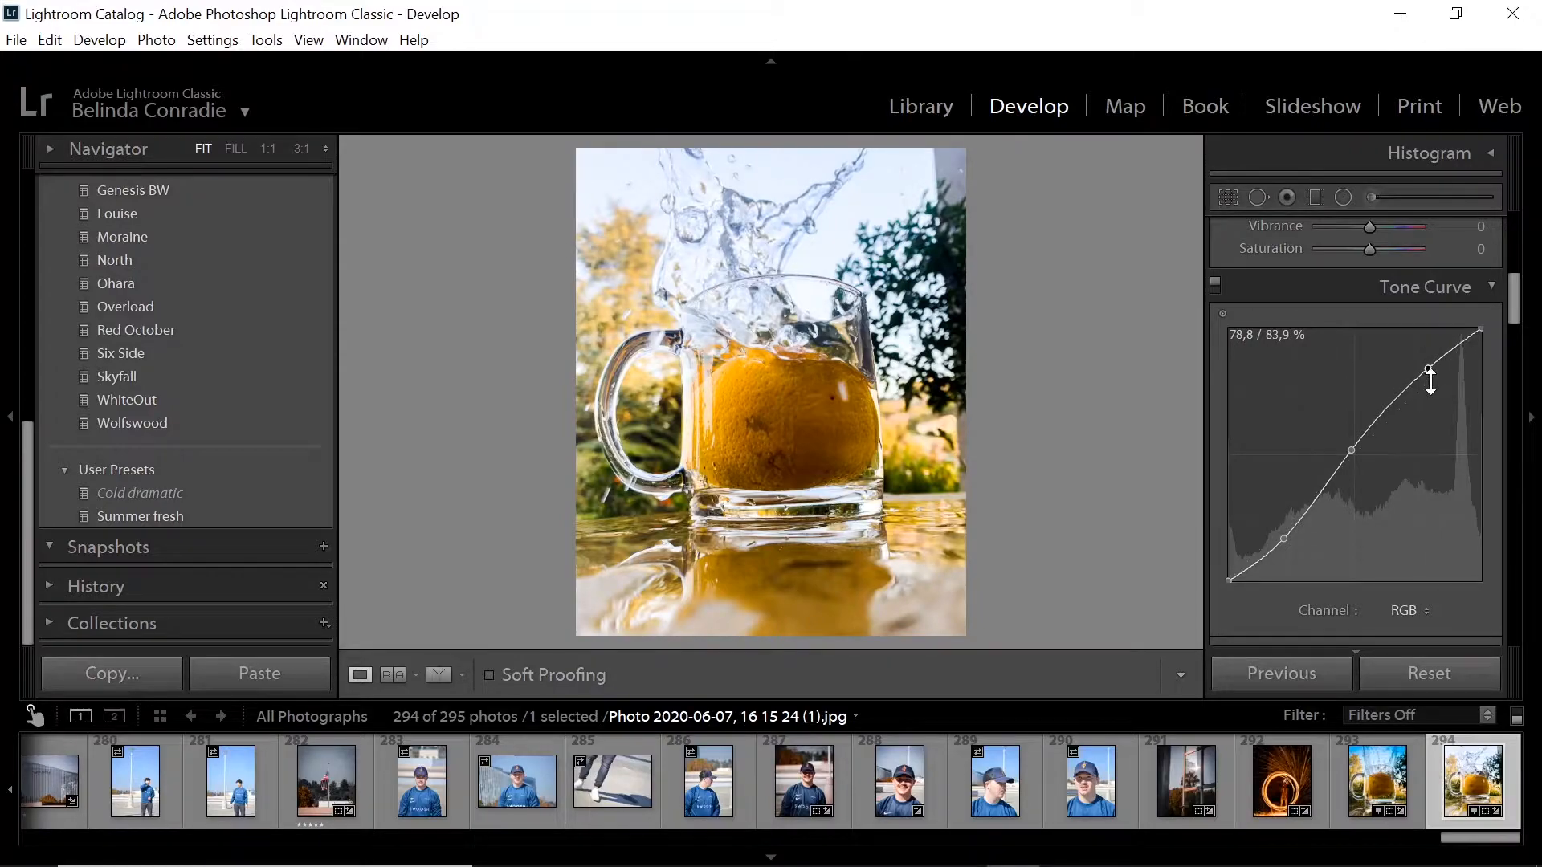
# Compare the edited photo with its before version.
pyautogui.press('\\')
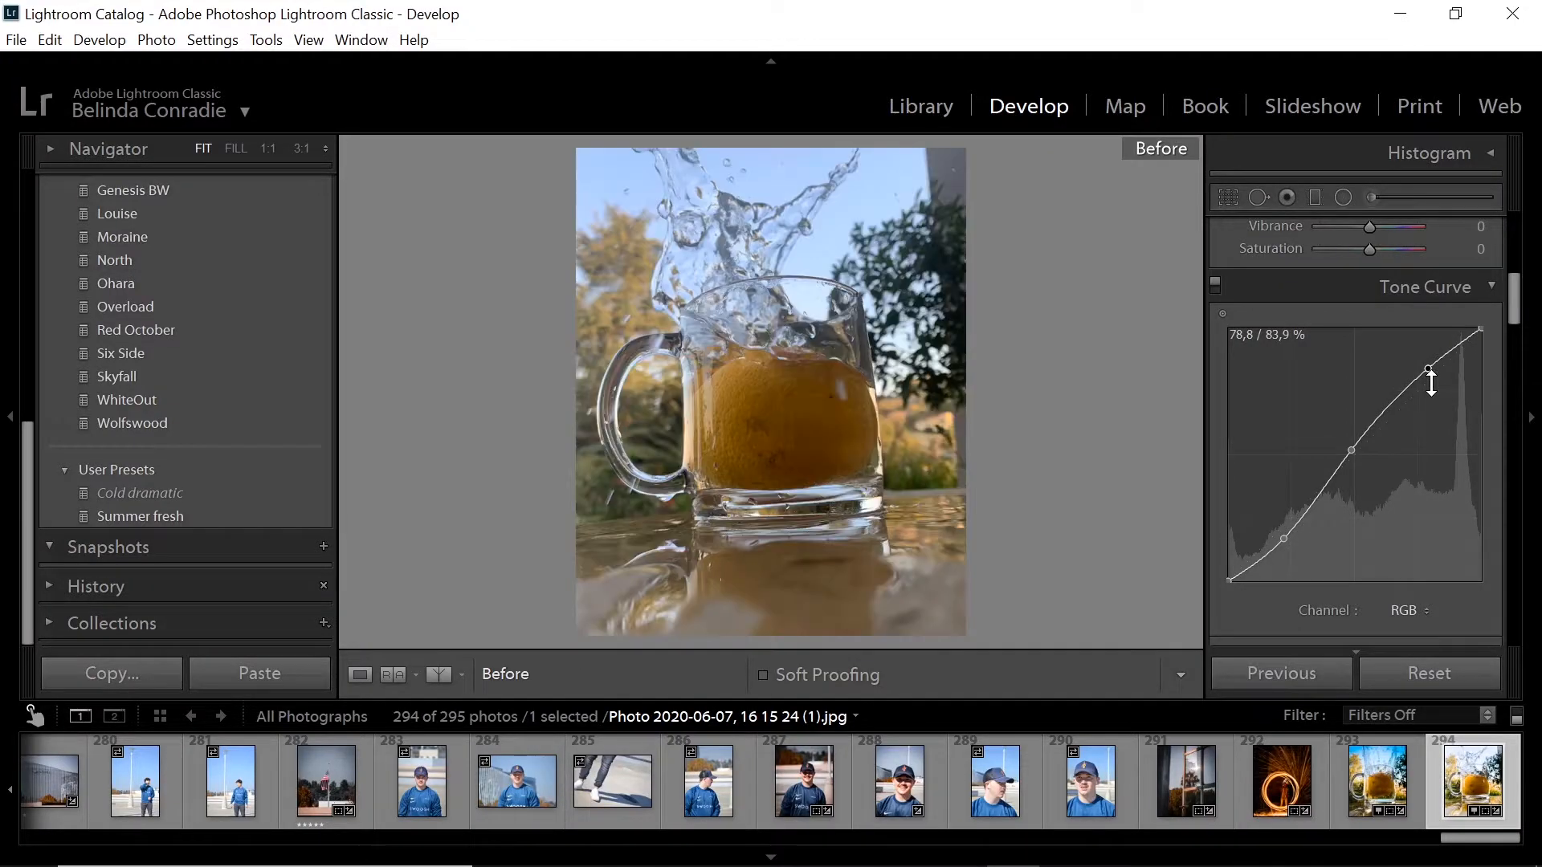
pyautogui.press('\\')
pyautogui.press('\\')
pyautogui.press('\\')
# Set the blue colour range to Hue -14 and Saturation +74.
pyautogui.scroll(-4, 1354, 374)
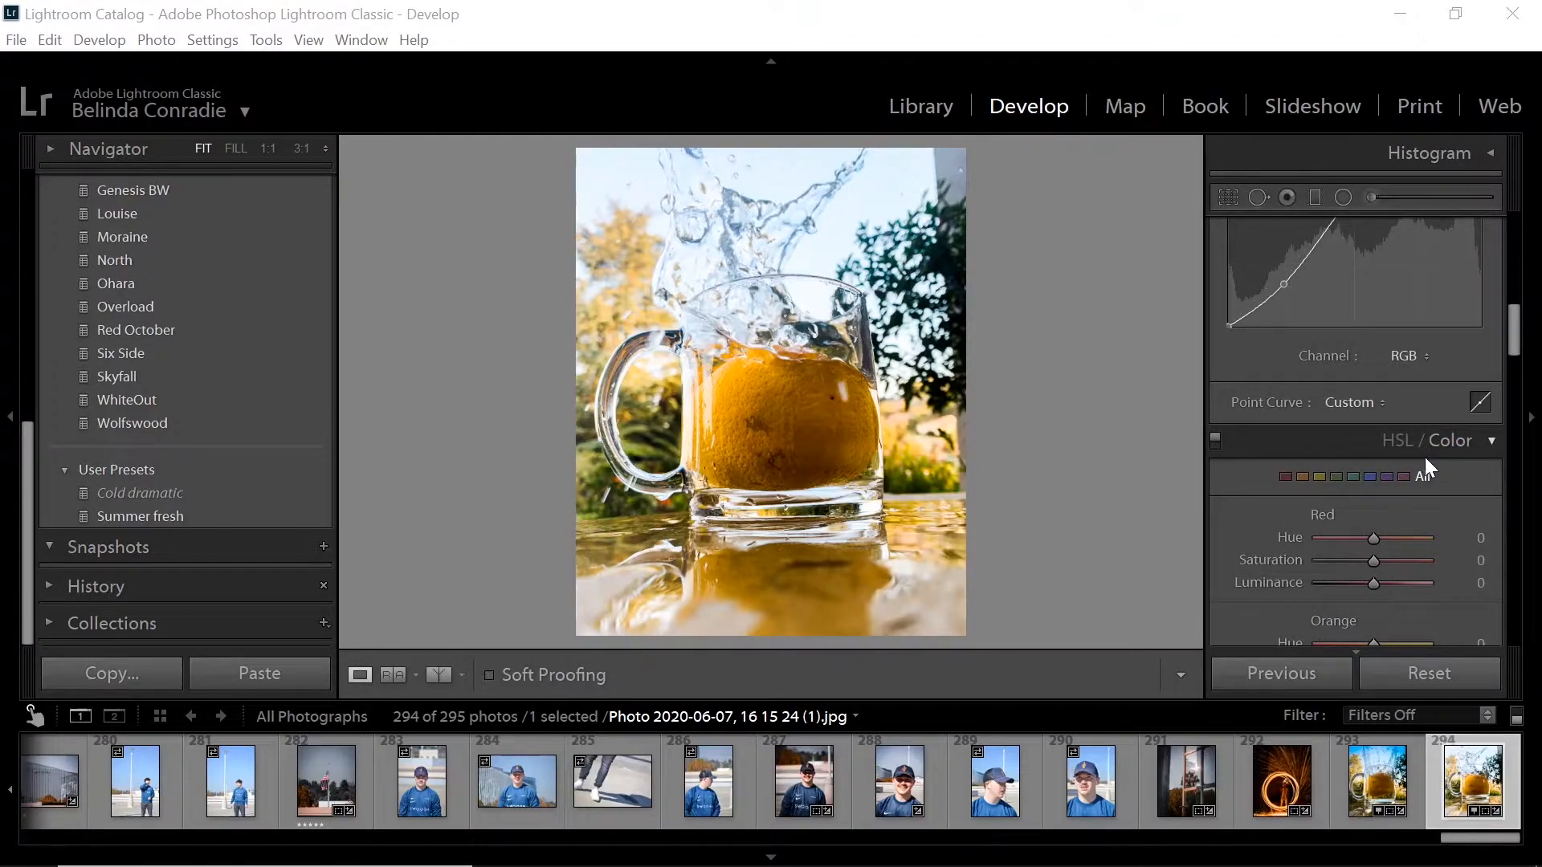
pyautogui.scroll(-2, 1386, 455)
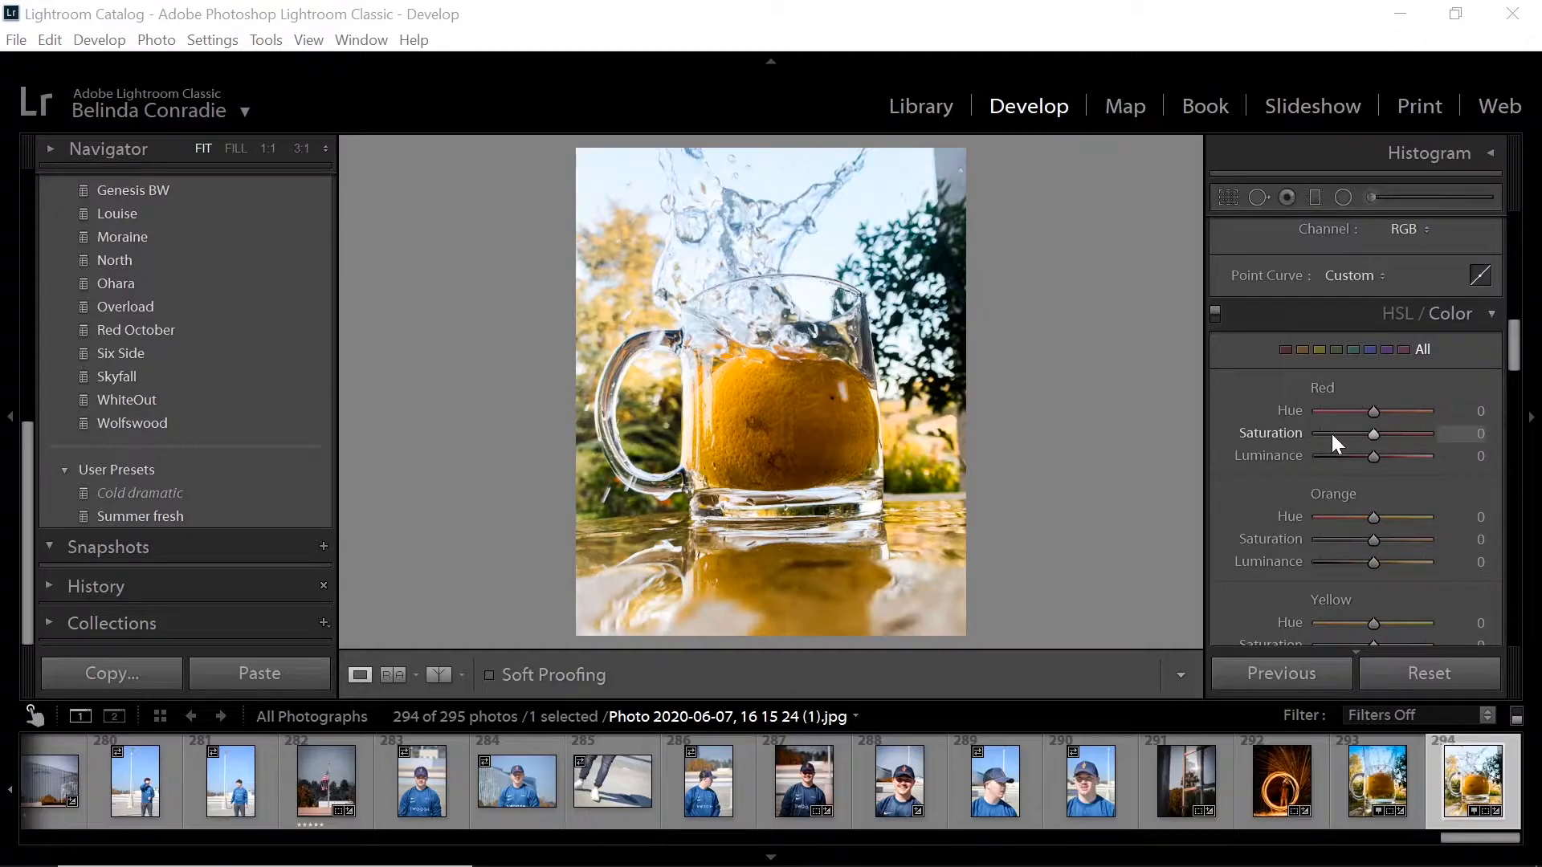
pyautogui.scroll(-2, 1309, 456)
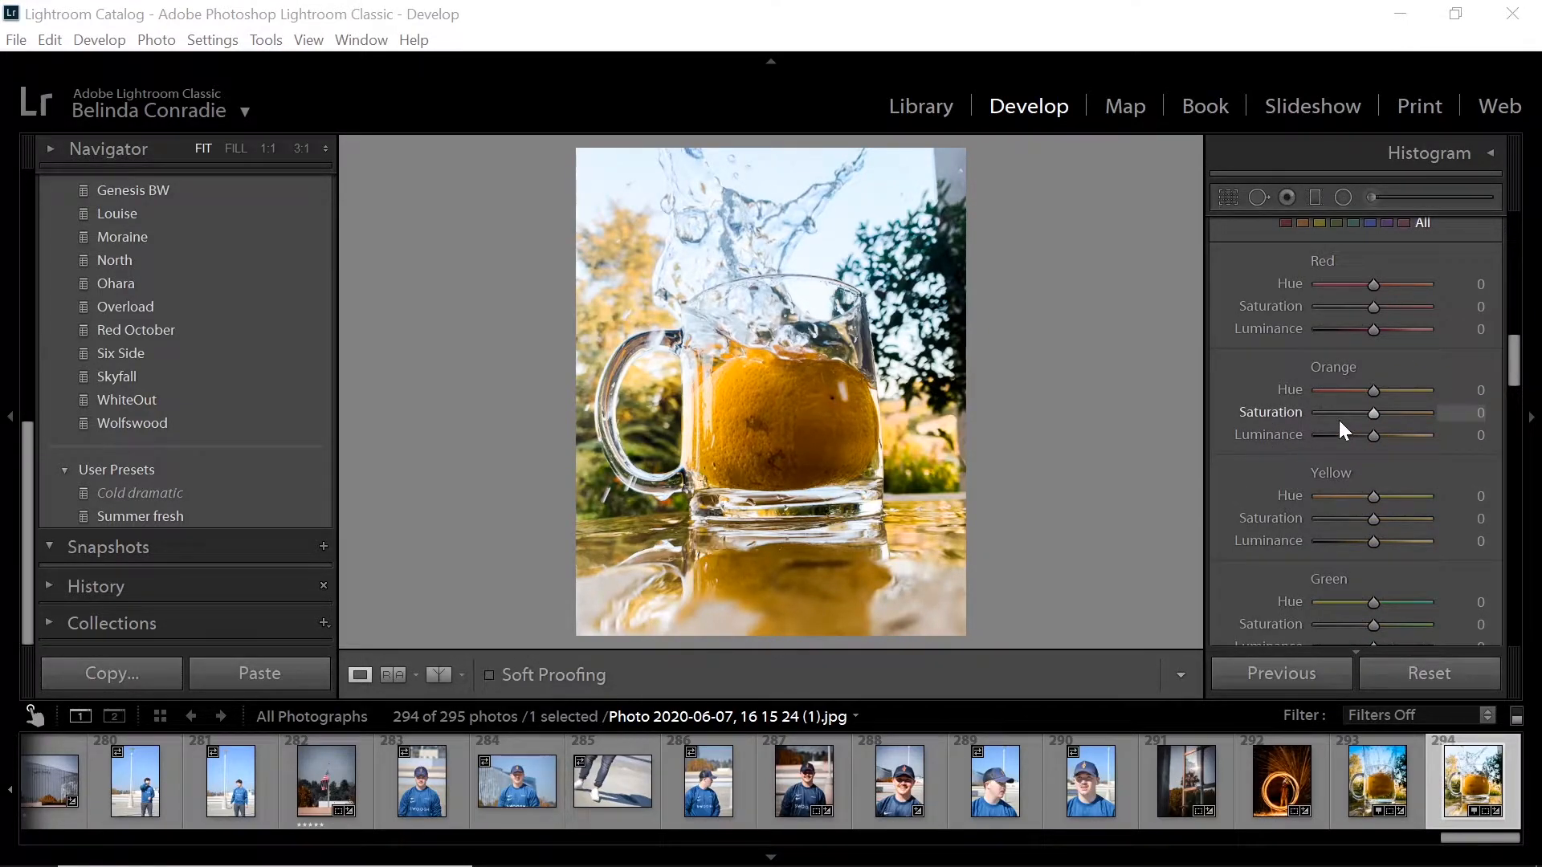
pyautogui.scroll(-4, 1317, 450)
pyautogui.scroll(-2, 1313, 463)
pyautogui.moveTo(1361, 436); pyautogui.dragTo(1367, 435)
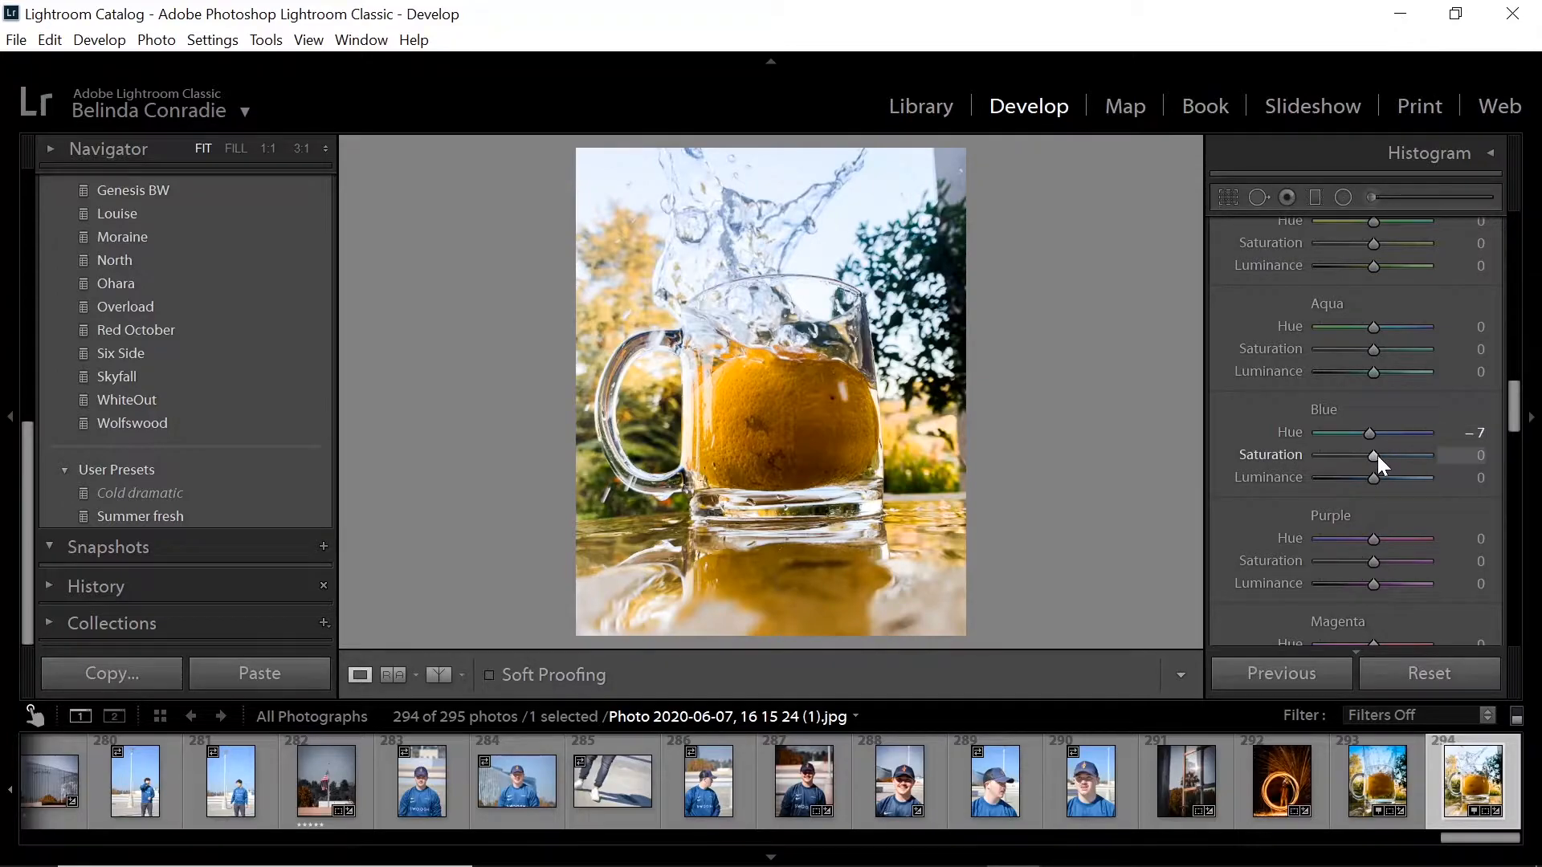
pyautogui.moveTo(1376, 456)
pyautogui.mouseDown()
pyautogui.moveTo(1423, 455)
pyautogui.moveTo(1366, 442)
pyautogui.mouseUp()
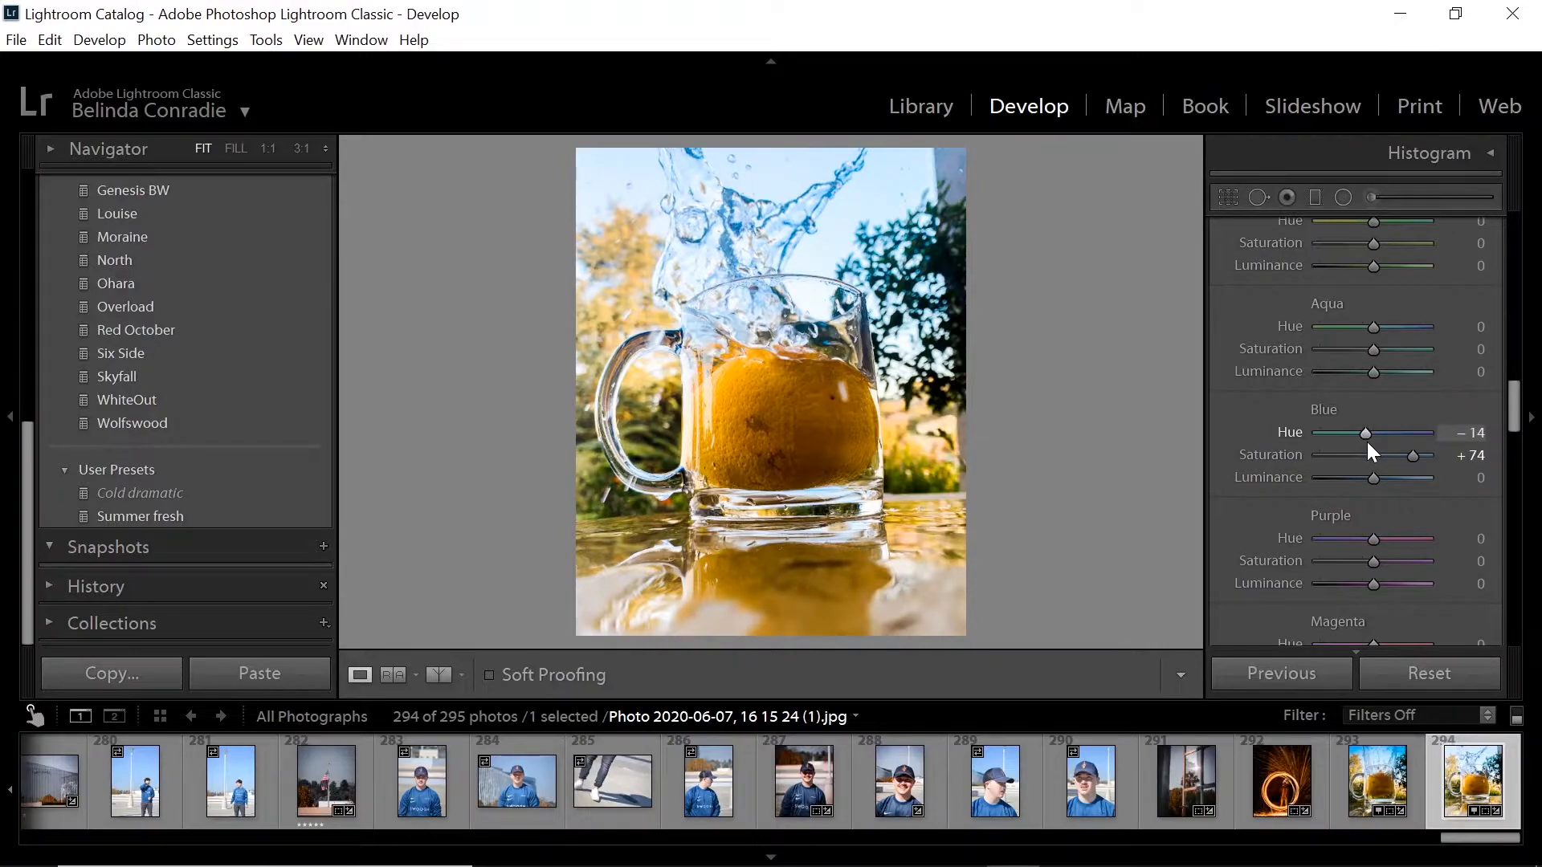
# Set the green range to Hue +10 and Saturation +19, and the yellow range to Hue +1 and Saturation +34.
pyautogui.scroll(-3, 1331, 518)
pyautogui.scroll(3, 1332, 519)
pyautogui.scroll(3, 1316, 373)
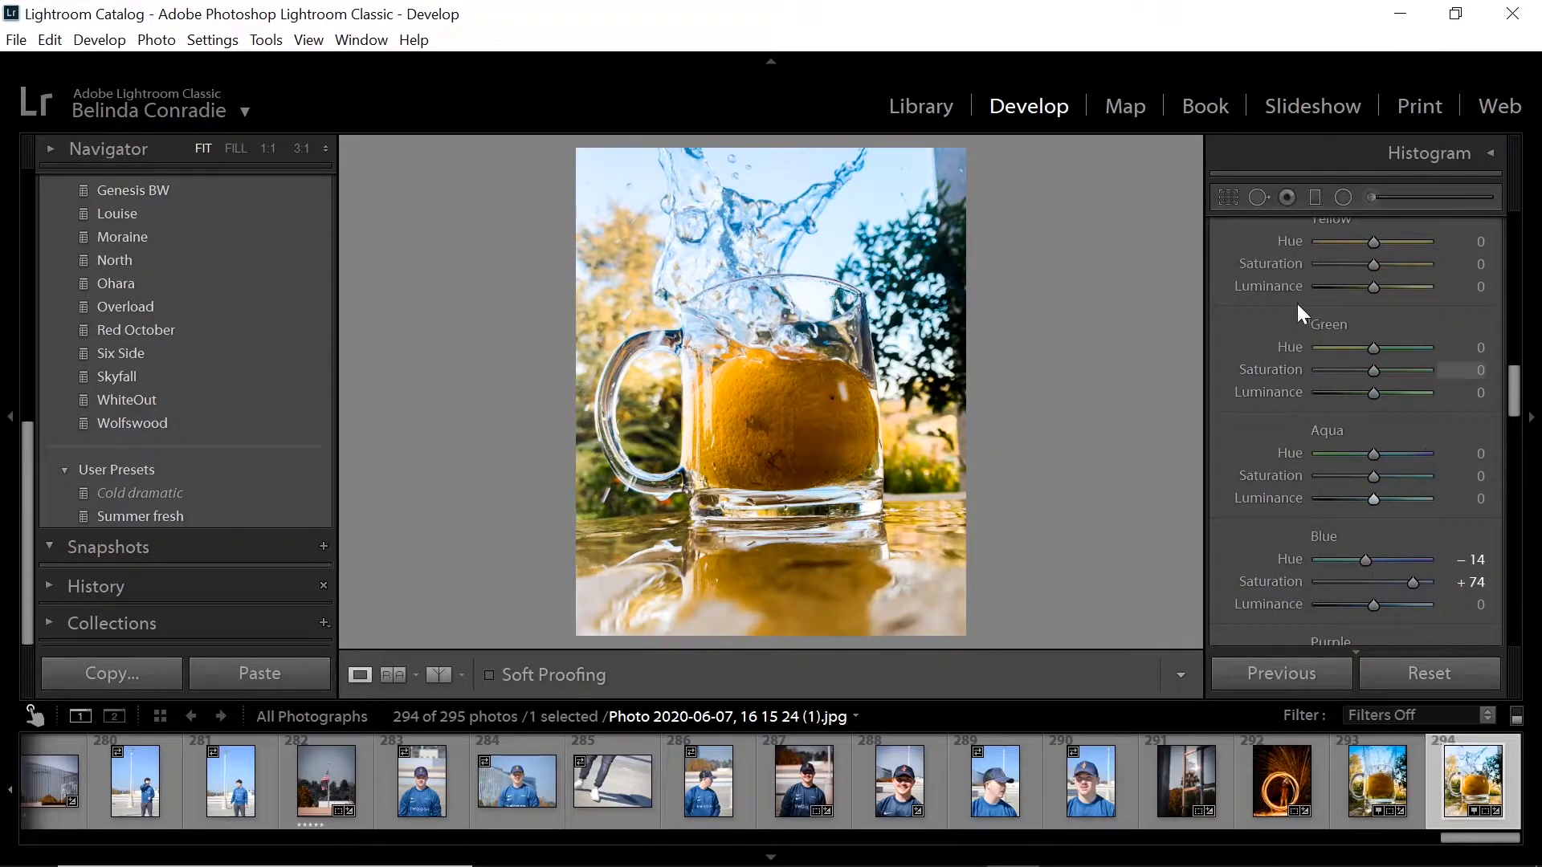
pyautogui.moveTo(1372, 353)
pyautogui.mouseDown()
pyautogui.moveTo(1404, 372)
pyautogui.moveTo(1380, 375)
pyautogui.mouseUp()
pyautogui.scroll(4, 1332, 387)
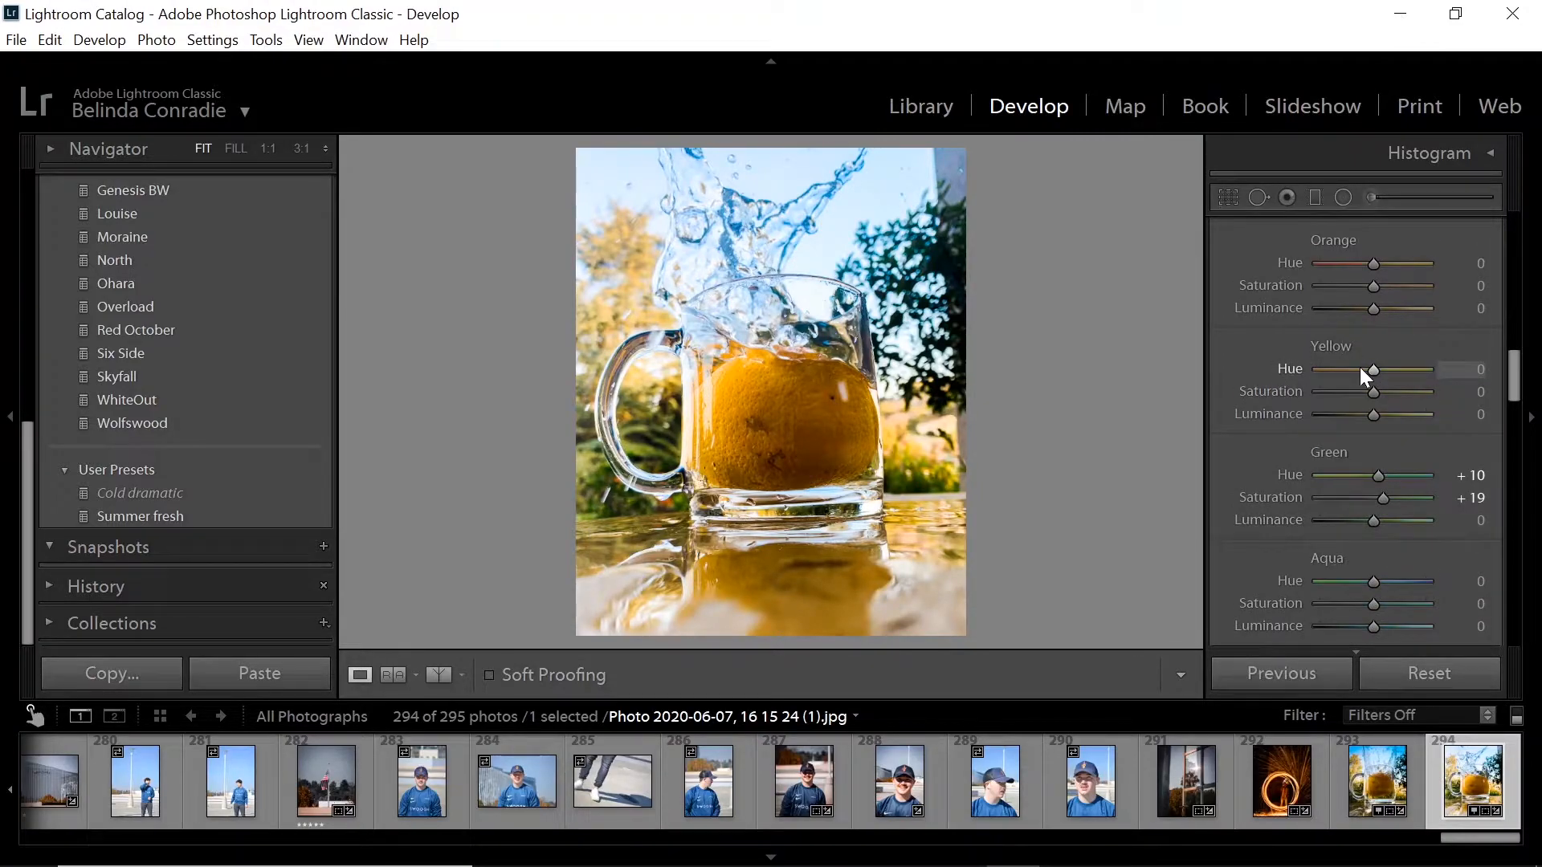
pyautogui.moveTo(1371, 390); pyautogui.dragTo(1391, 399)
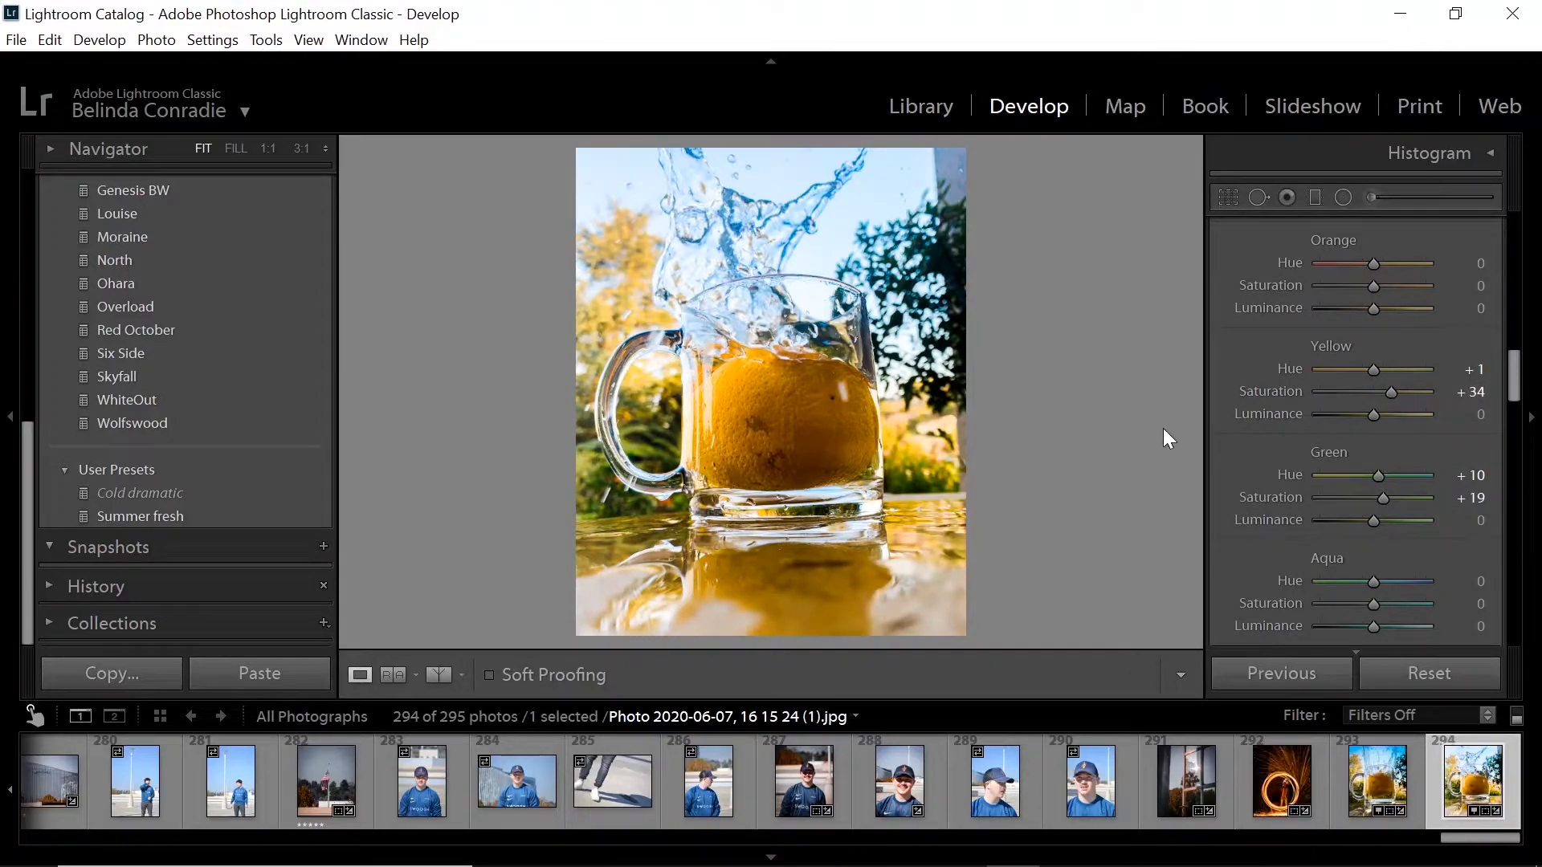
# Darken the photo's edges with a post-crop vignette Amount of -20.
pyautogui.scroll(-6, 1289, 393)
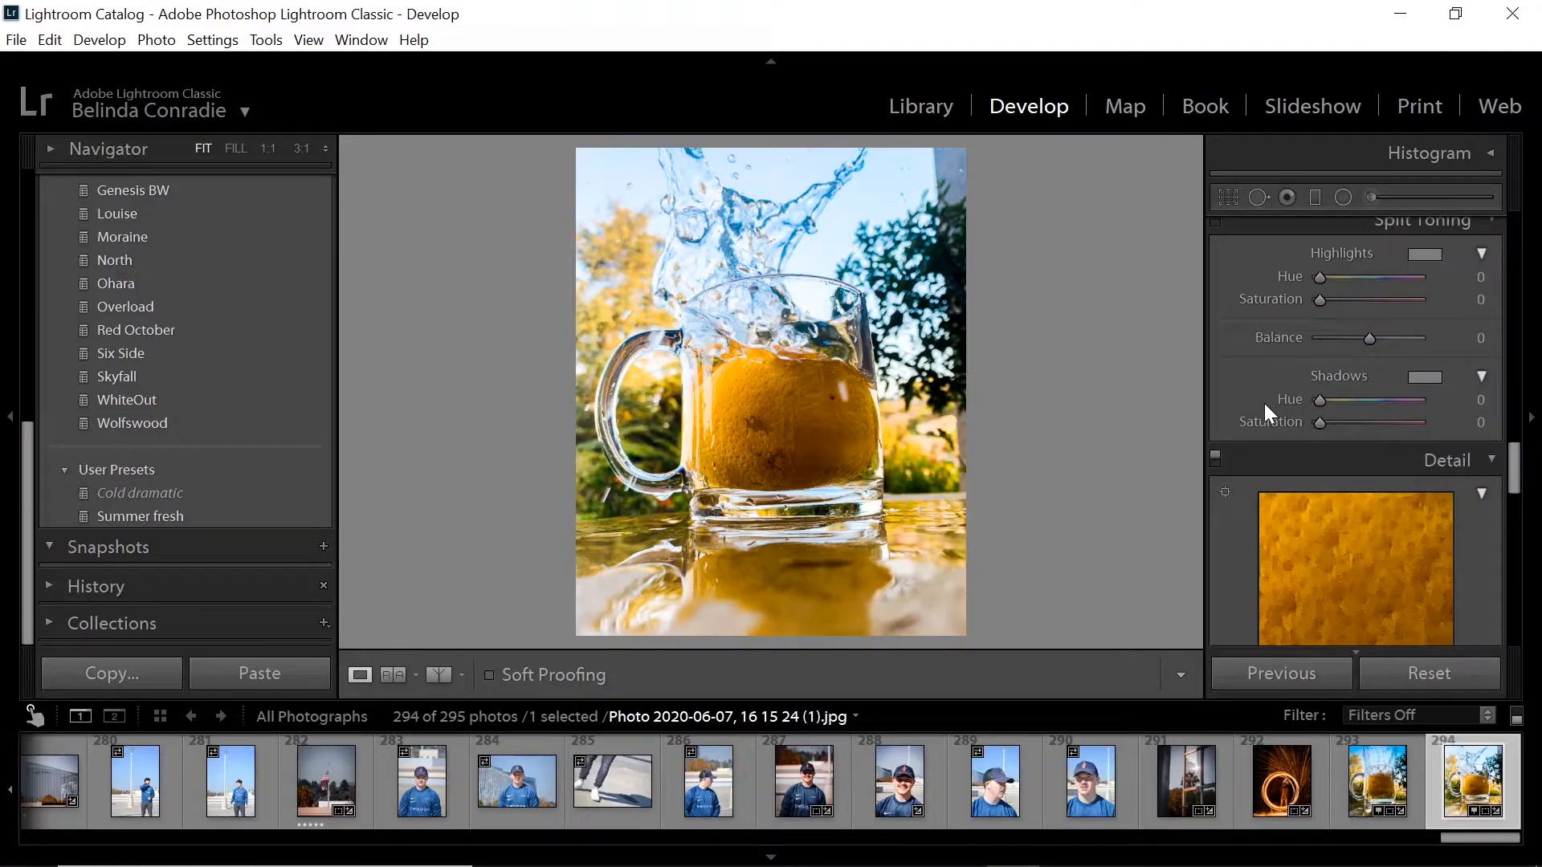
pyautogui.scroll(-6, 1272, 403)
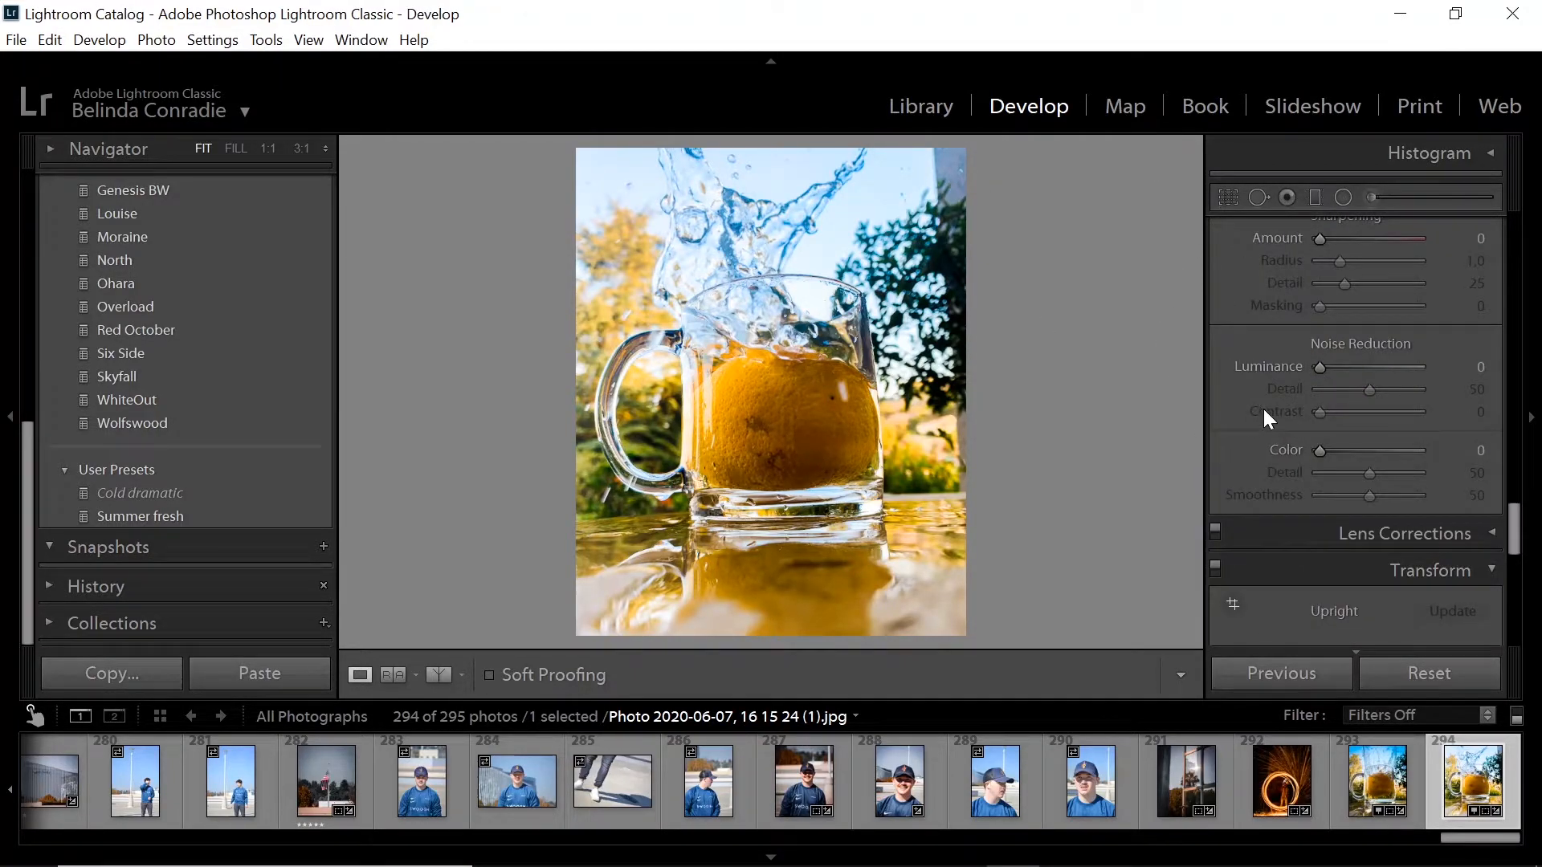
pyautogui.scroll(-5, 1261, 408)
pyautogui.scroll(-5, 1321, 372)
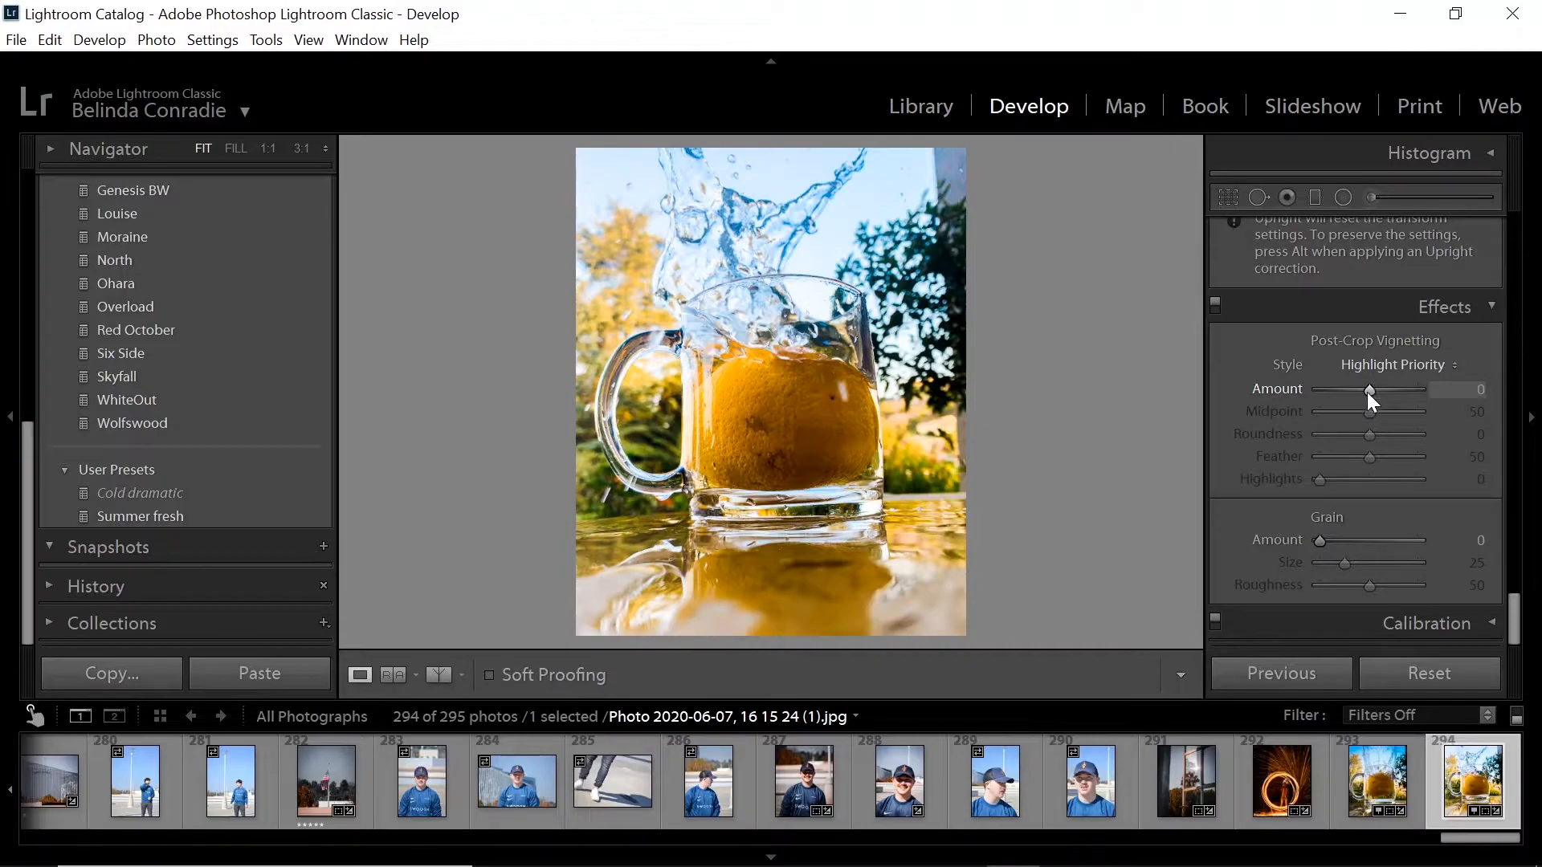
pyautogui.moveTo(1367, 394); pyautogui.dragTo(1361, 412)
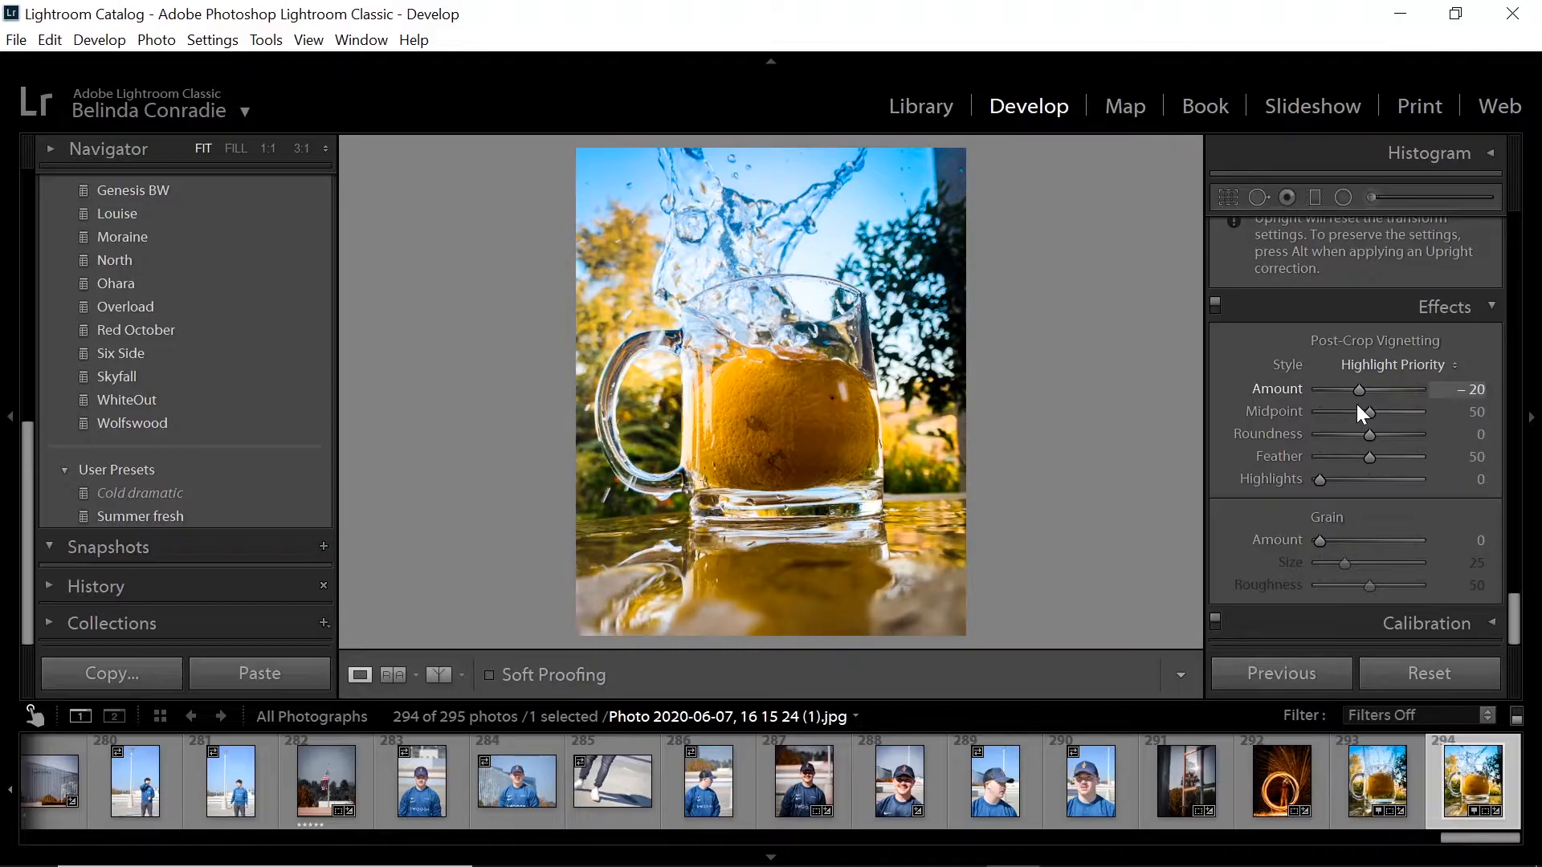
# Add a radial filter centred on the orange and stretch its ellipse to enclose the whole mug and handle.
pyautogui.scroll(5, 1344, 291)
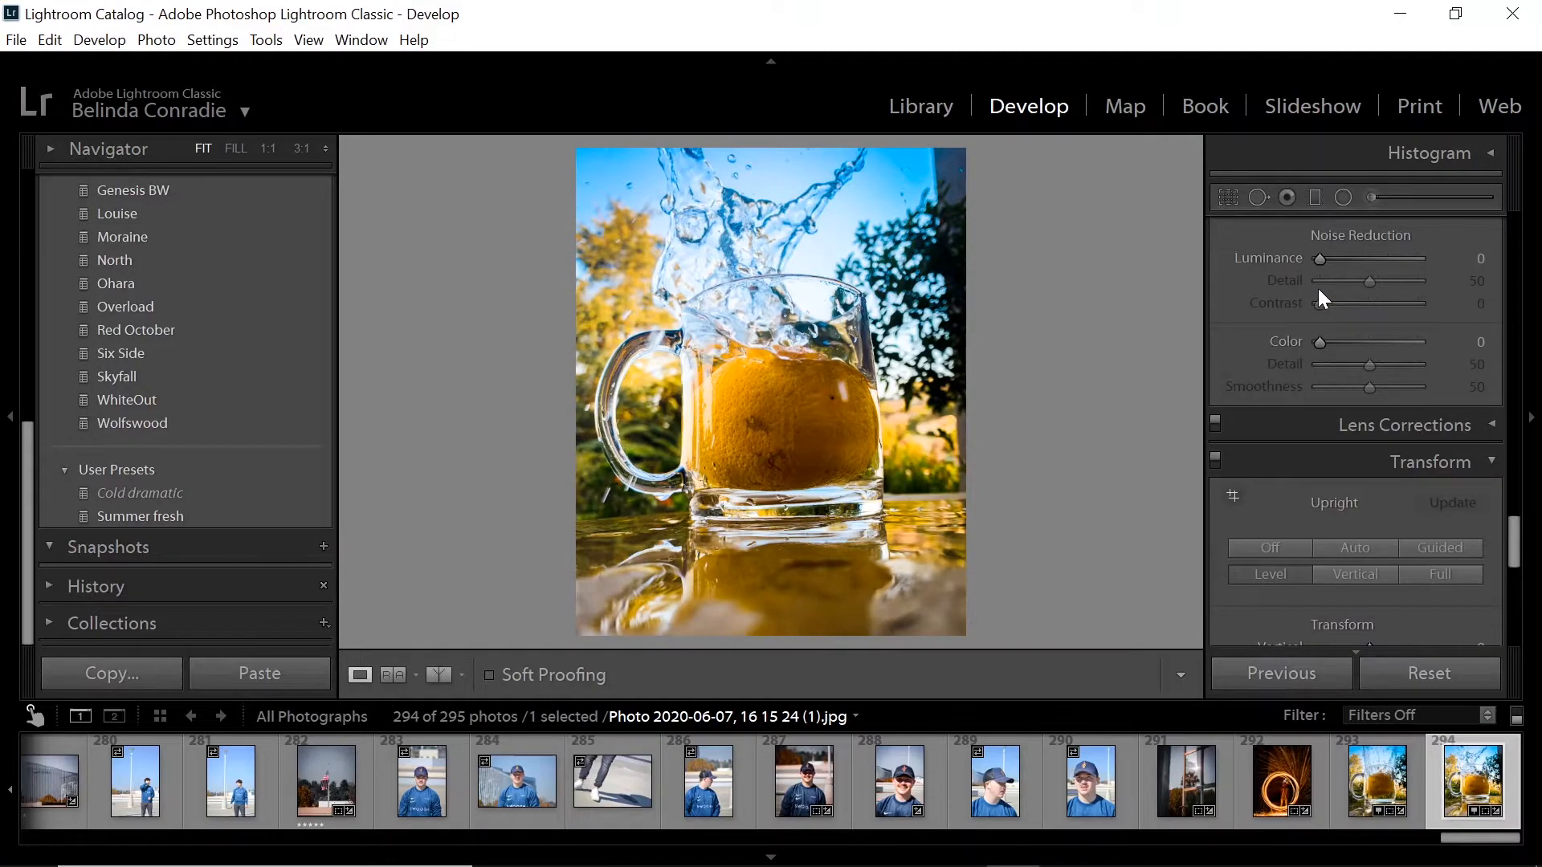
pyautogui.scroll(5, 1333, 265)
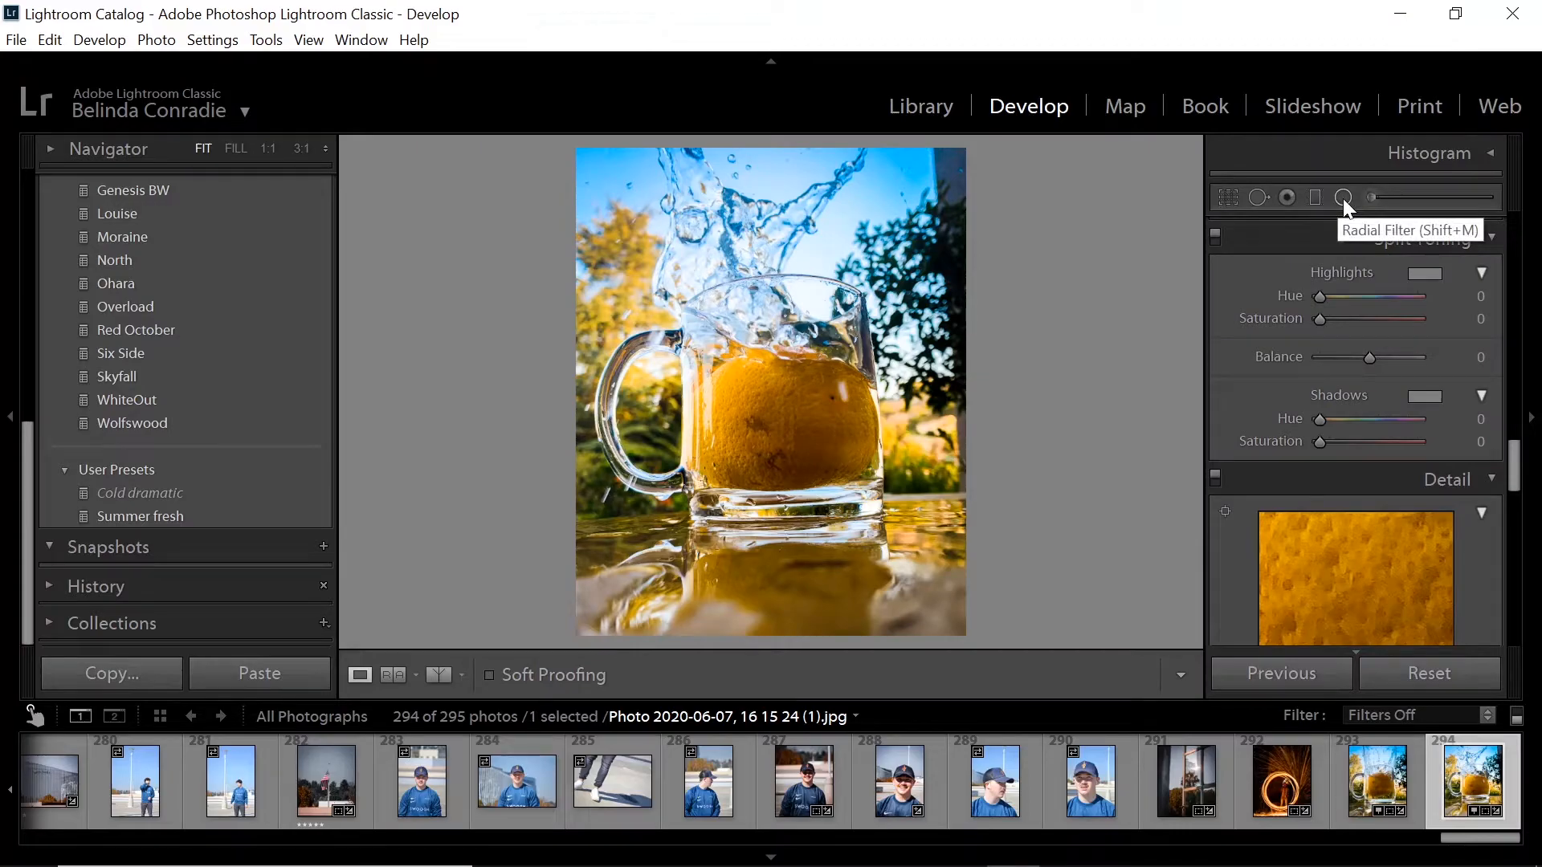
pyautogui.click(1343, 199)
pyautogui.moveTo(646, 243); pyautogui.dragTo(808, 394)
pyautogui.moveTo(710, 293); pyautogui.dragTo(771, 414)
pyautogui.moveTo(763, 261); pyautogui.dragTo(763, 217)
pyautogui.moveTo(603, 409); pyautogui.dragTo(587, 410)
pyautogui.moveTo(764, 217)
pyautogui.mouseDown()
pyautogui.moveTo(770, 186)
pyautogui.moveTo(763, 213)
pyautogui.mouseUp()
# Set the radial filter's Exposure to -0,44.
pyautogui.moveTo(1369, 359); pyautogui.dragTo(1367, 360)
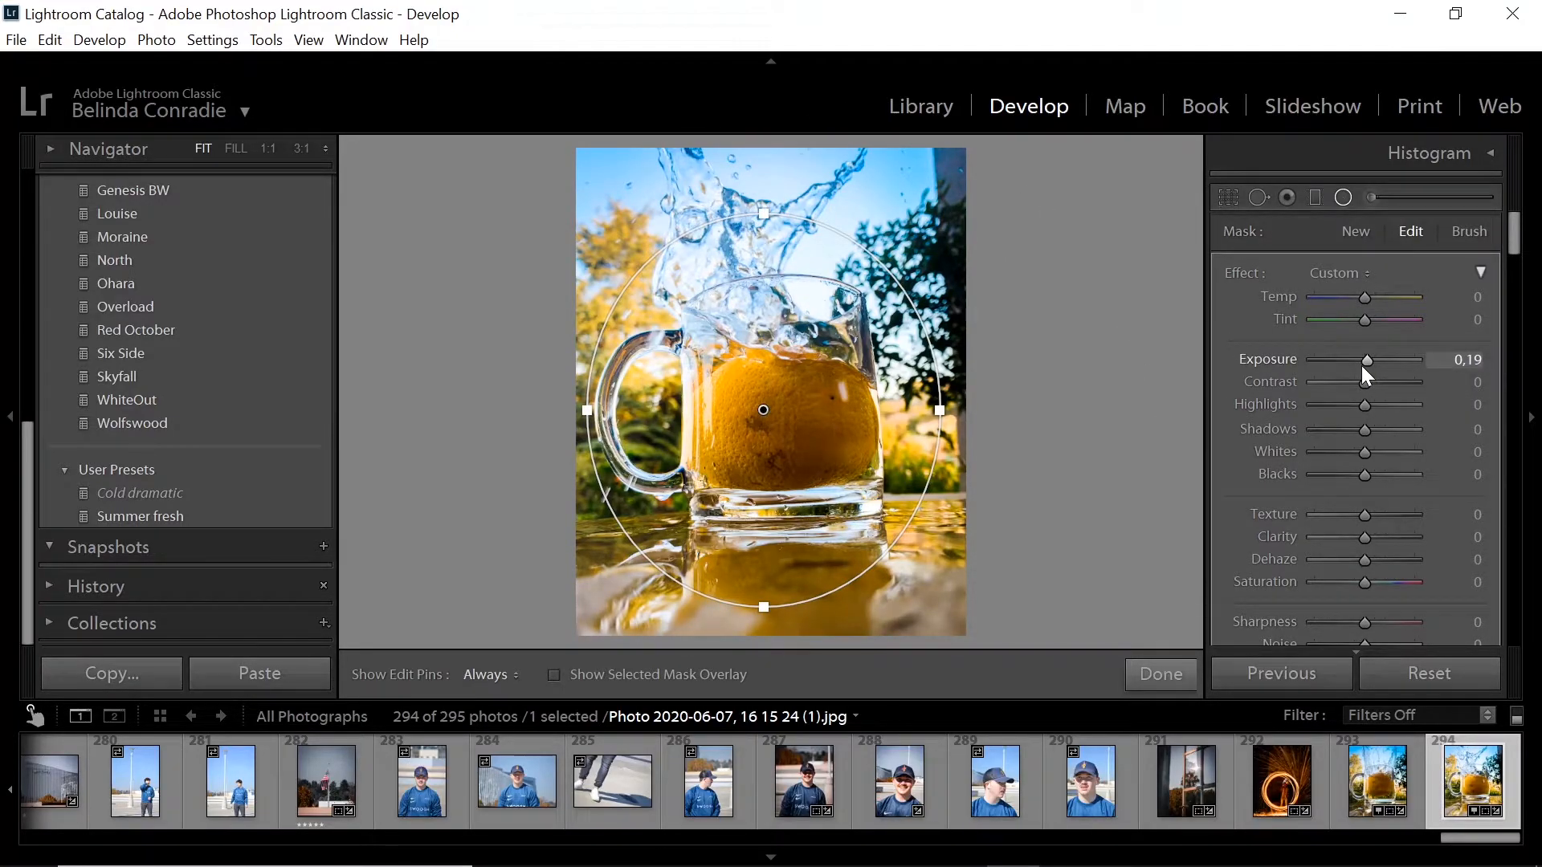
pyautogui.moveTo(1360, 365); pyautogui.dragTo(1355, 365)
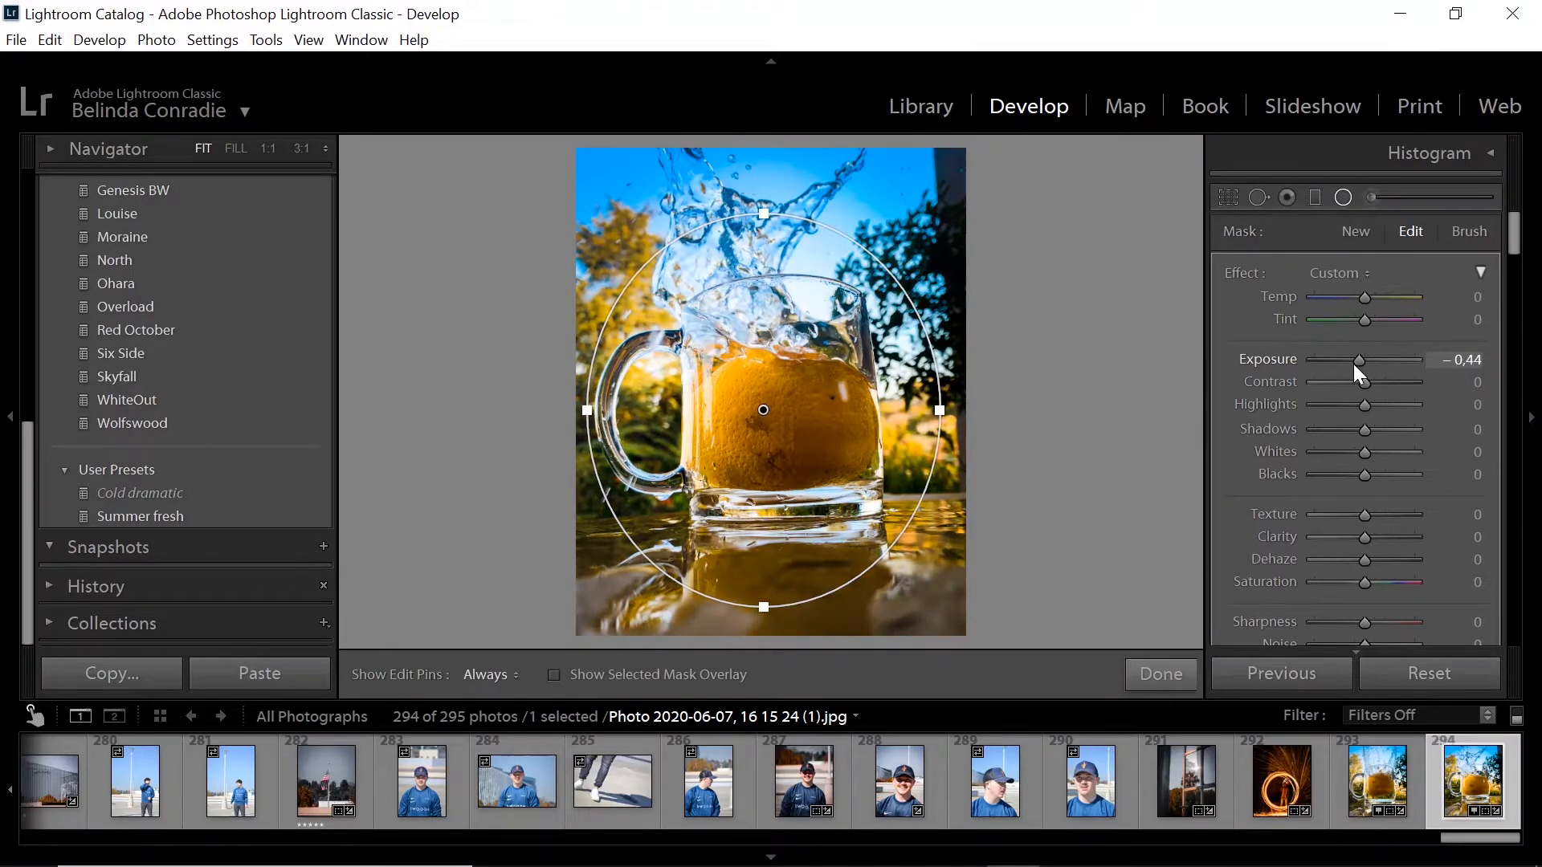
# Set the mug's radial filter to Exposure -0,19 and Highlights 13, and close the radial filter tool.
pyautogui.moveTo(1356, 363)
pyautogui.mouseDown()
pyautogui.moveTo(1356, 405)
pyautogui.moveTo(1371, 405)
pyautogui.moveTo(1356, 363)
pyautogui.mouseUp()
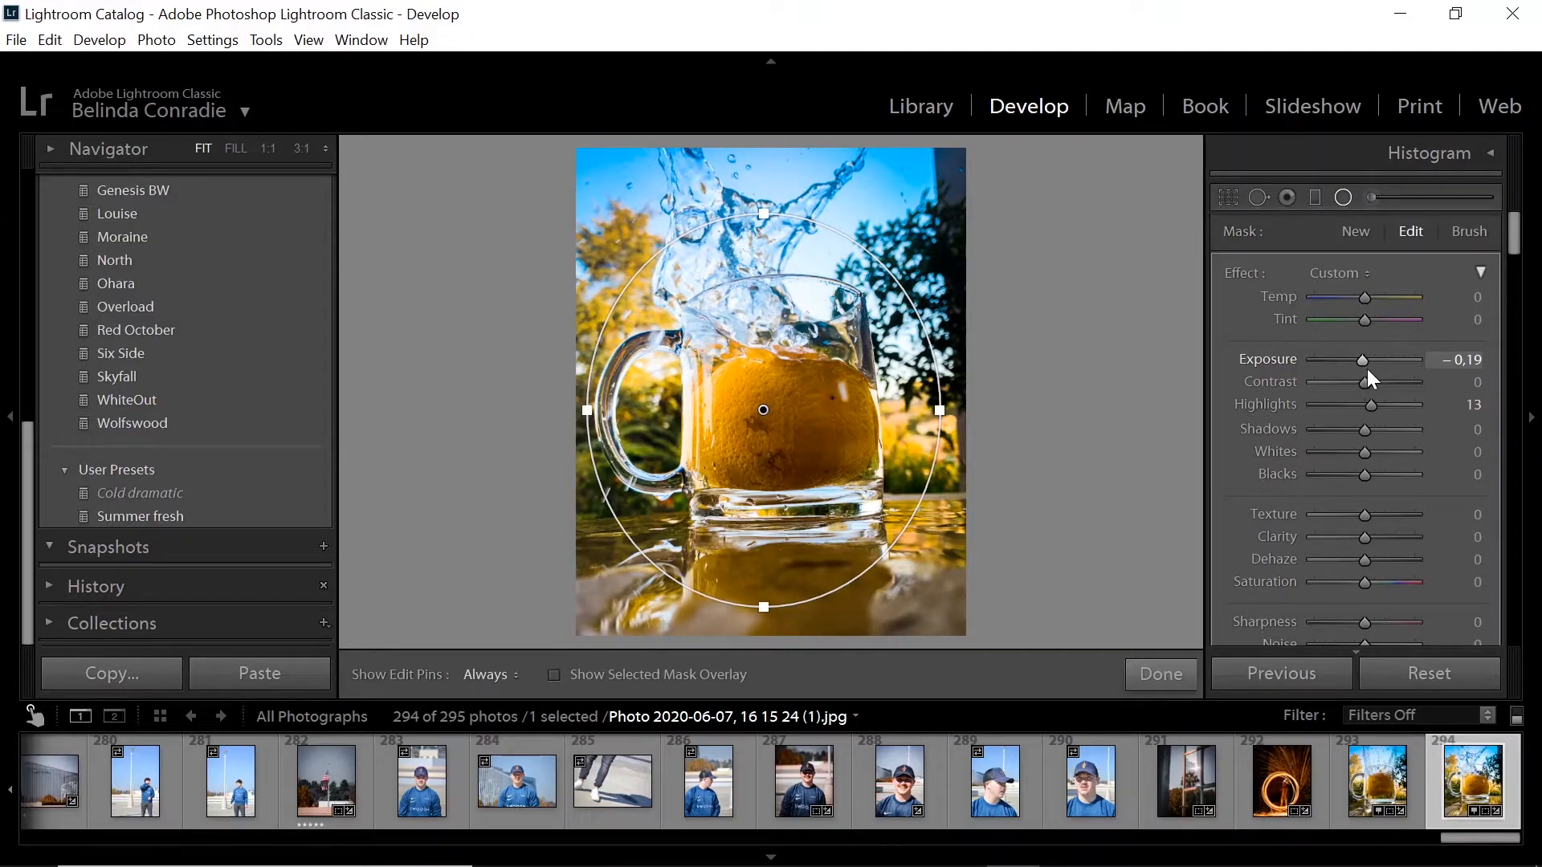
pyautogui.press('Return')
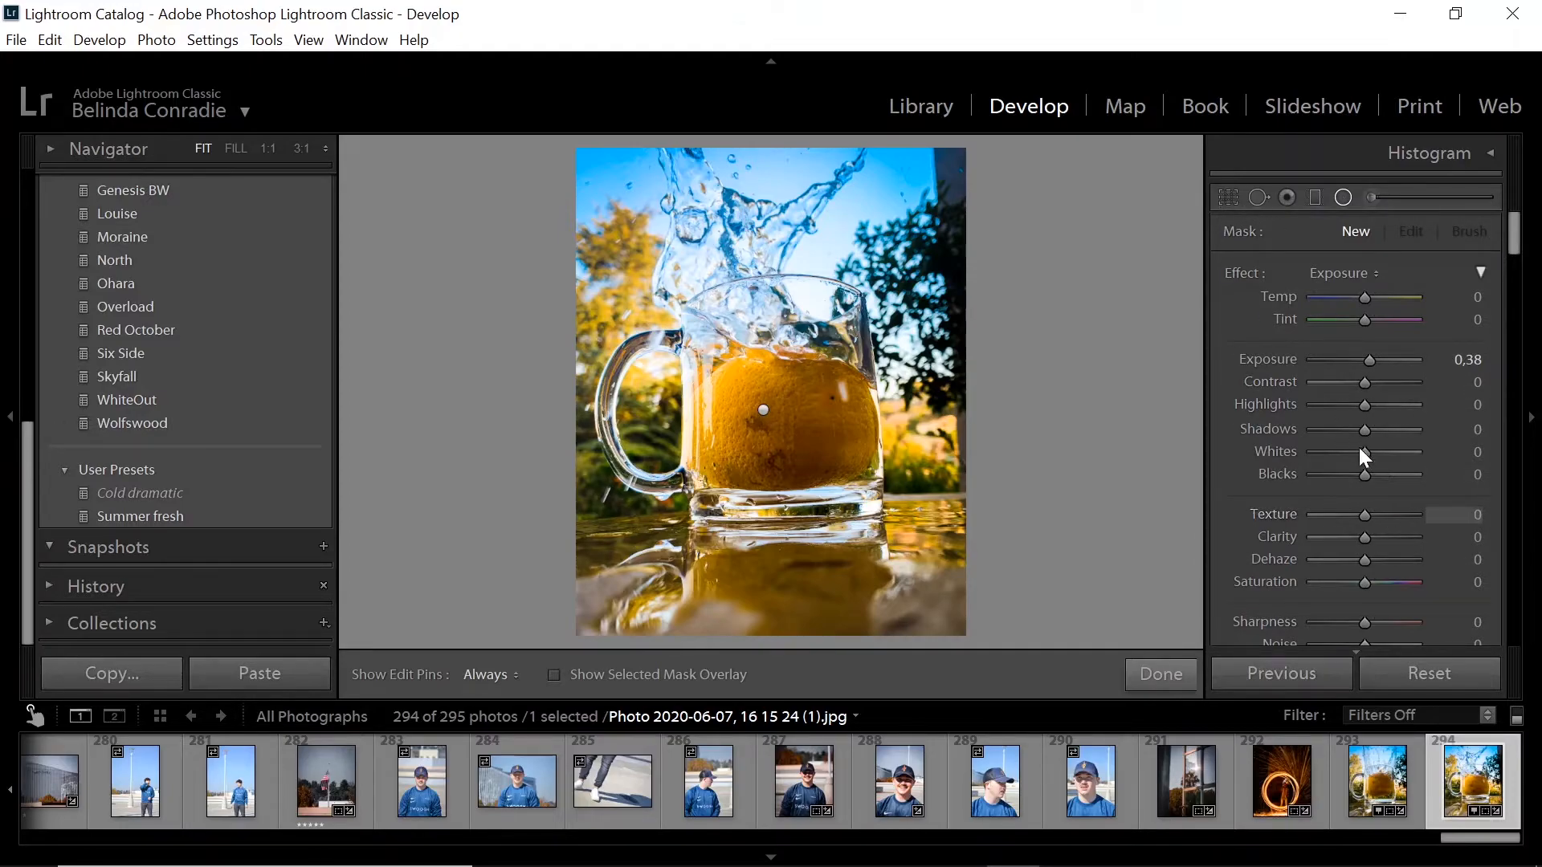
pyautogui.moveTo(1366, 364)
pyautogui.mouseDown()
pyautogui.moveTo(1383, 360)
pyautogui.moveTo(1370, 364)
pyautogui.mouseUp()
pyautogui.click(1339, 196)
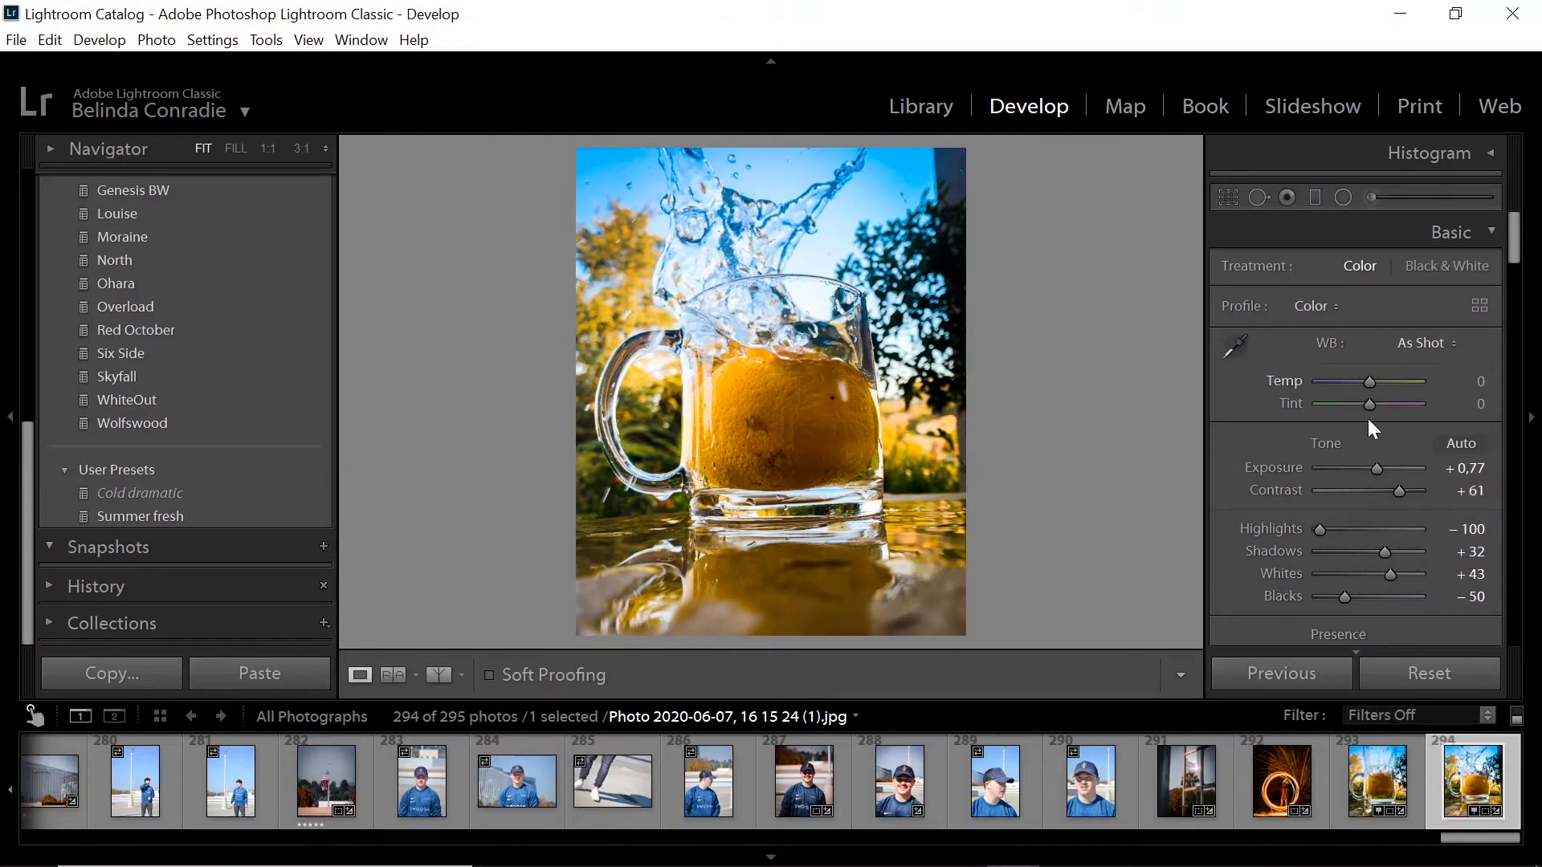
# Set the photo's overall Exposure to +0,94 and its Transform Rotate value to +1,4.
pyautogui.moveTo(1375, 465); pyautogui.dragTo(1377, 465)
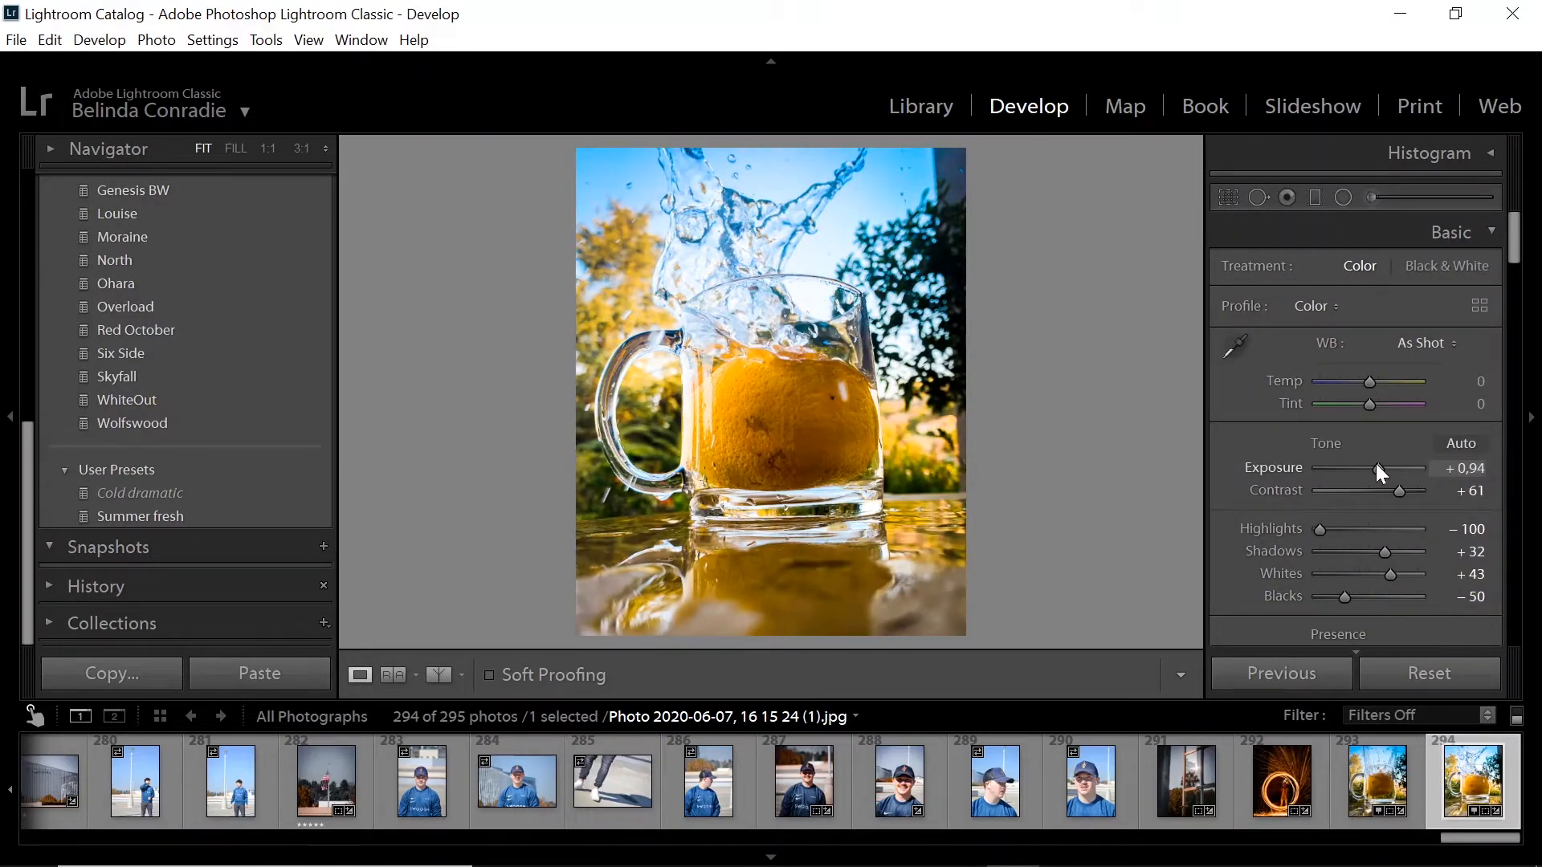
pyautogui.scroll(-10, 1319, 522)
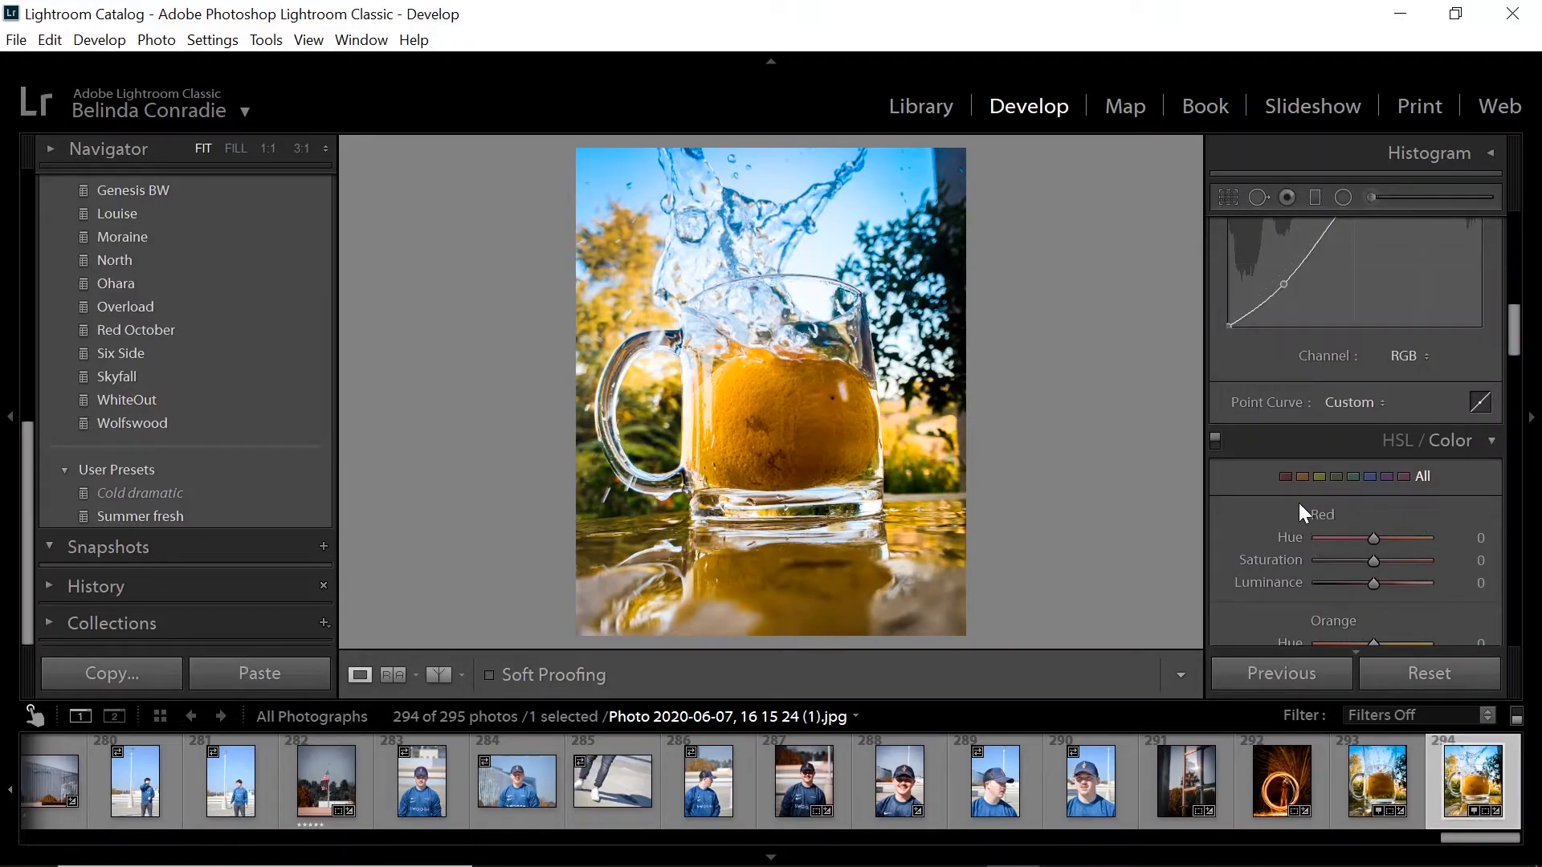
pyautogui.scroll(-10, 1248, 418)
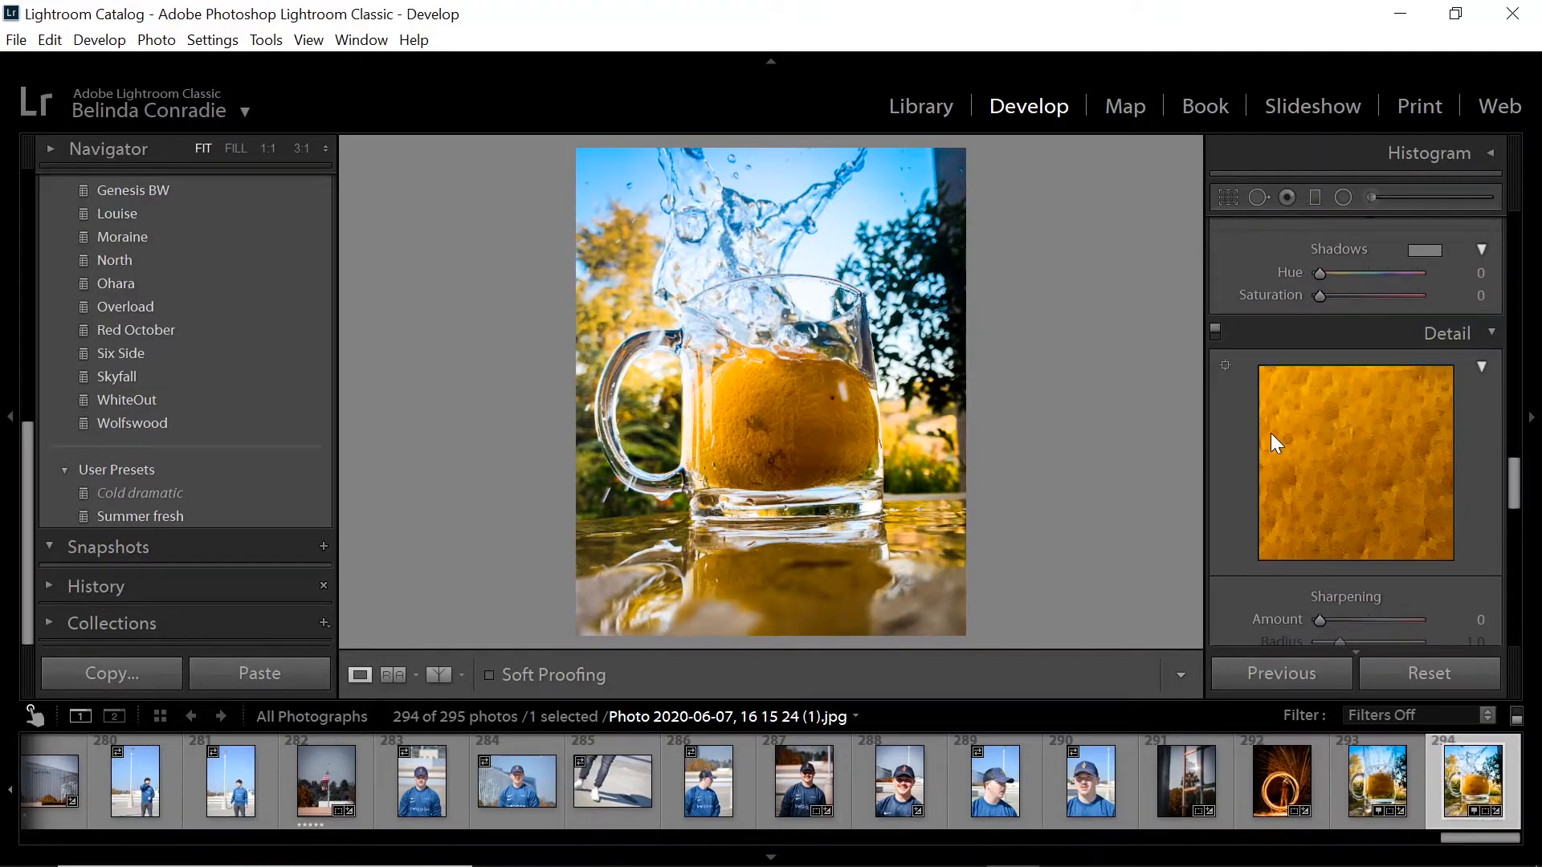
pyautogui.scroll(-2, 1279, 436)
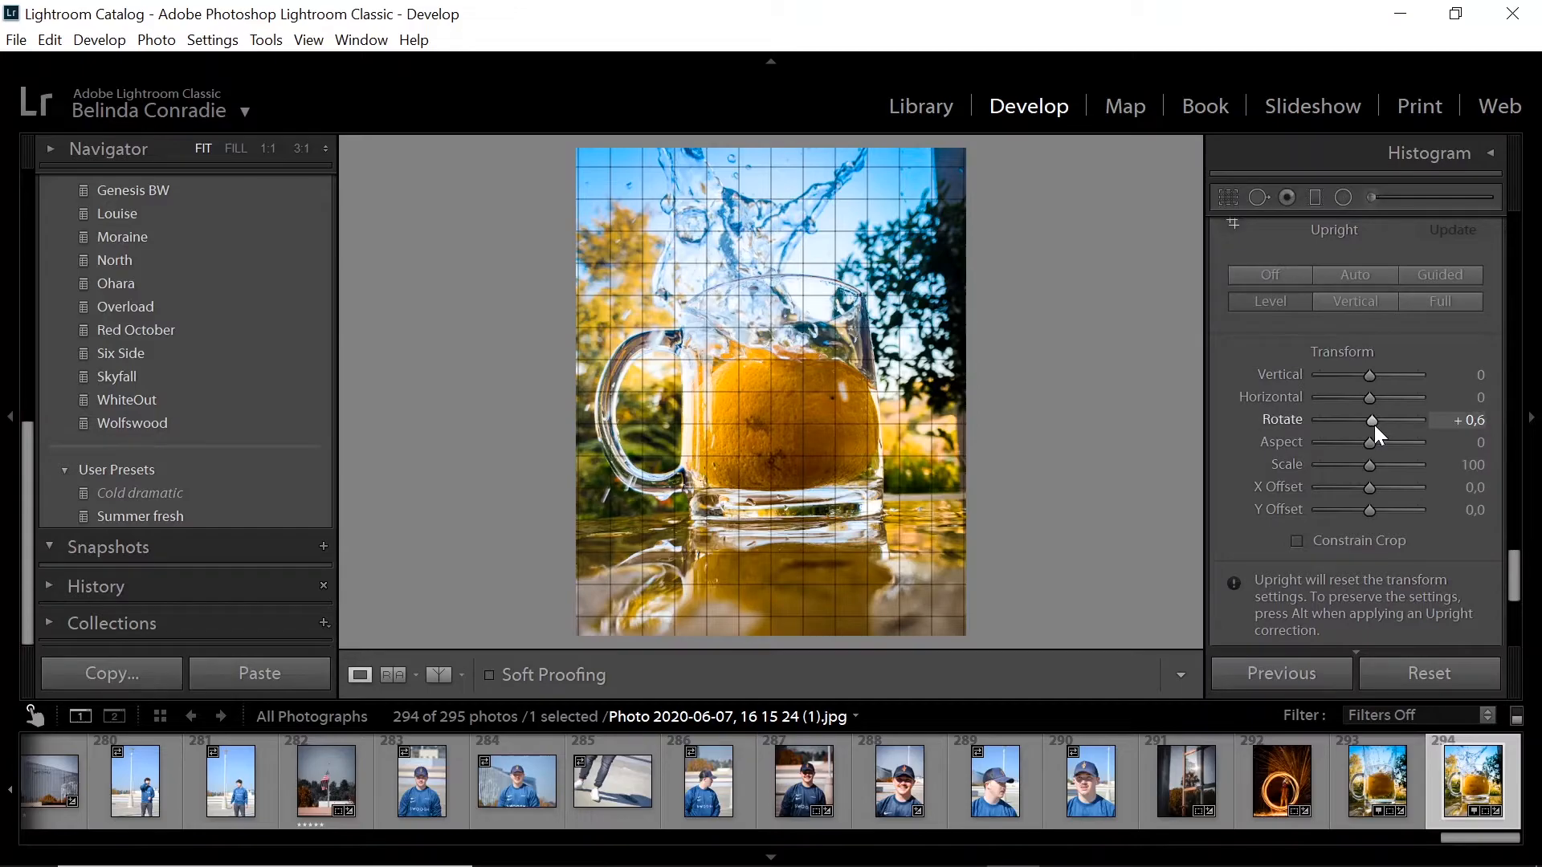
pyautogui.moveTo(1375, 425); pyautogui.dragTo(1378, 426)
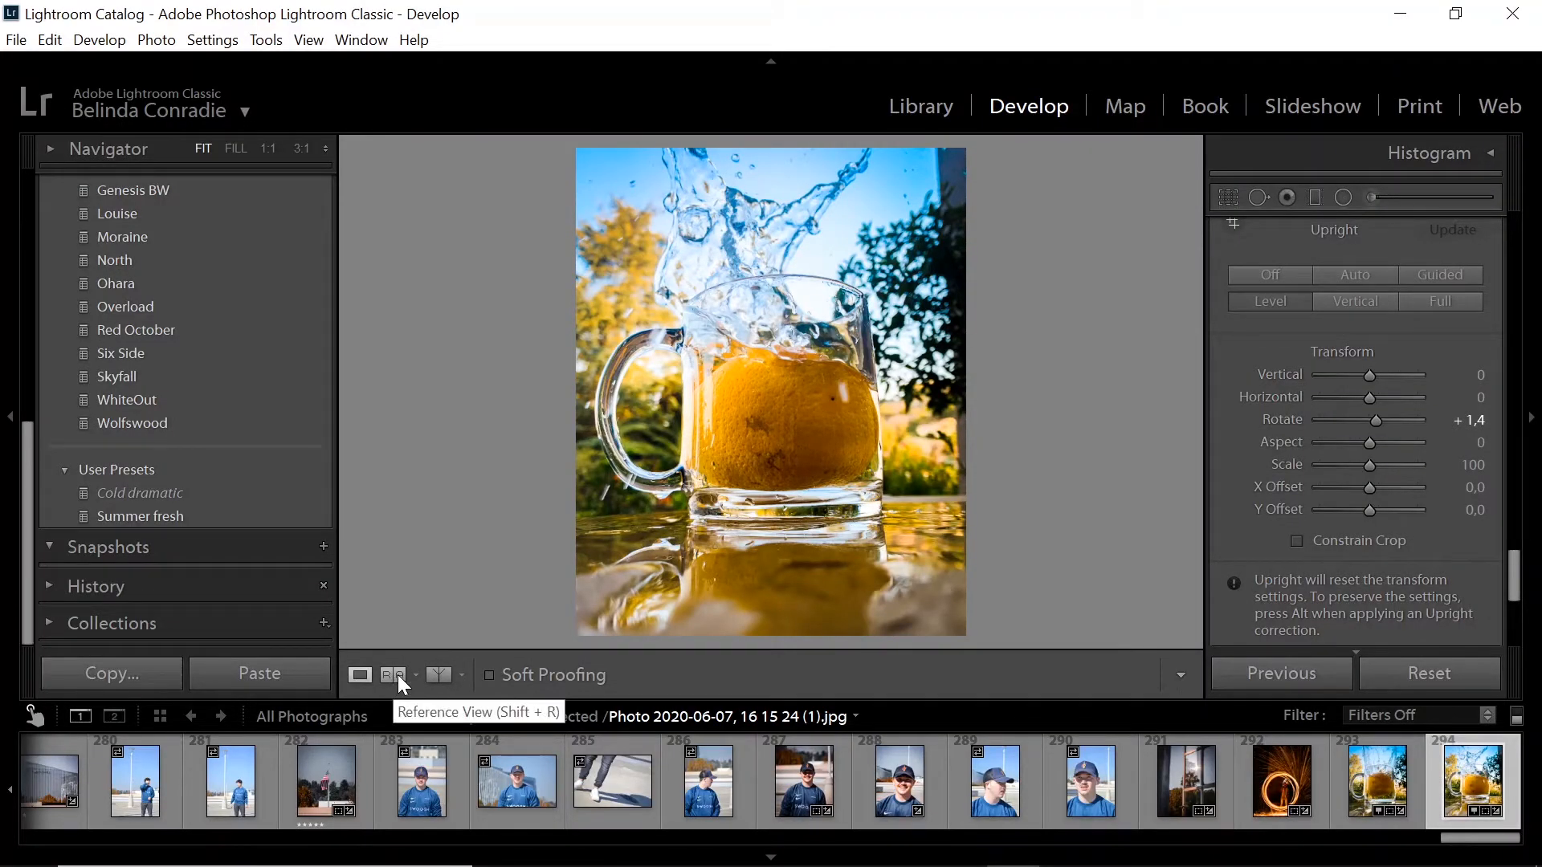
# Compare the edited photo with its original in a split before/after view and full-frame, and return to the edited version.
pyautogui.click(394, 675)
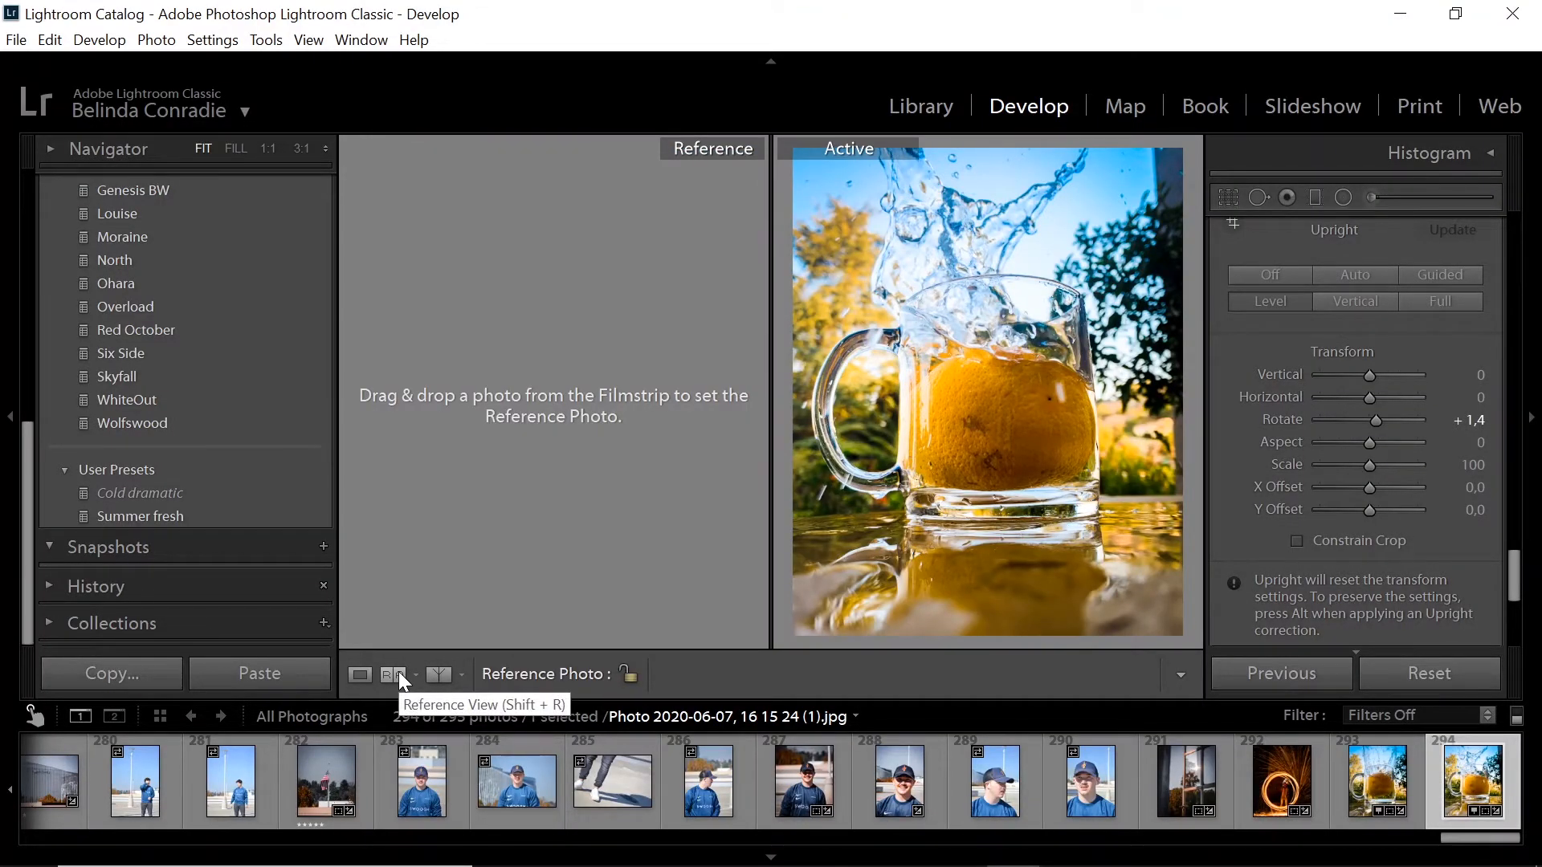
pyautogui.click(428, 675)
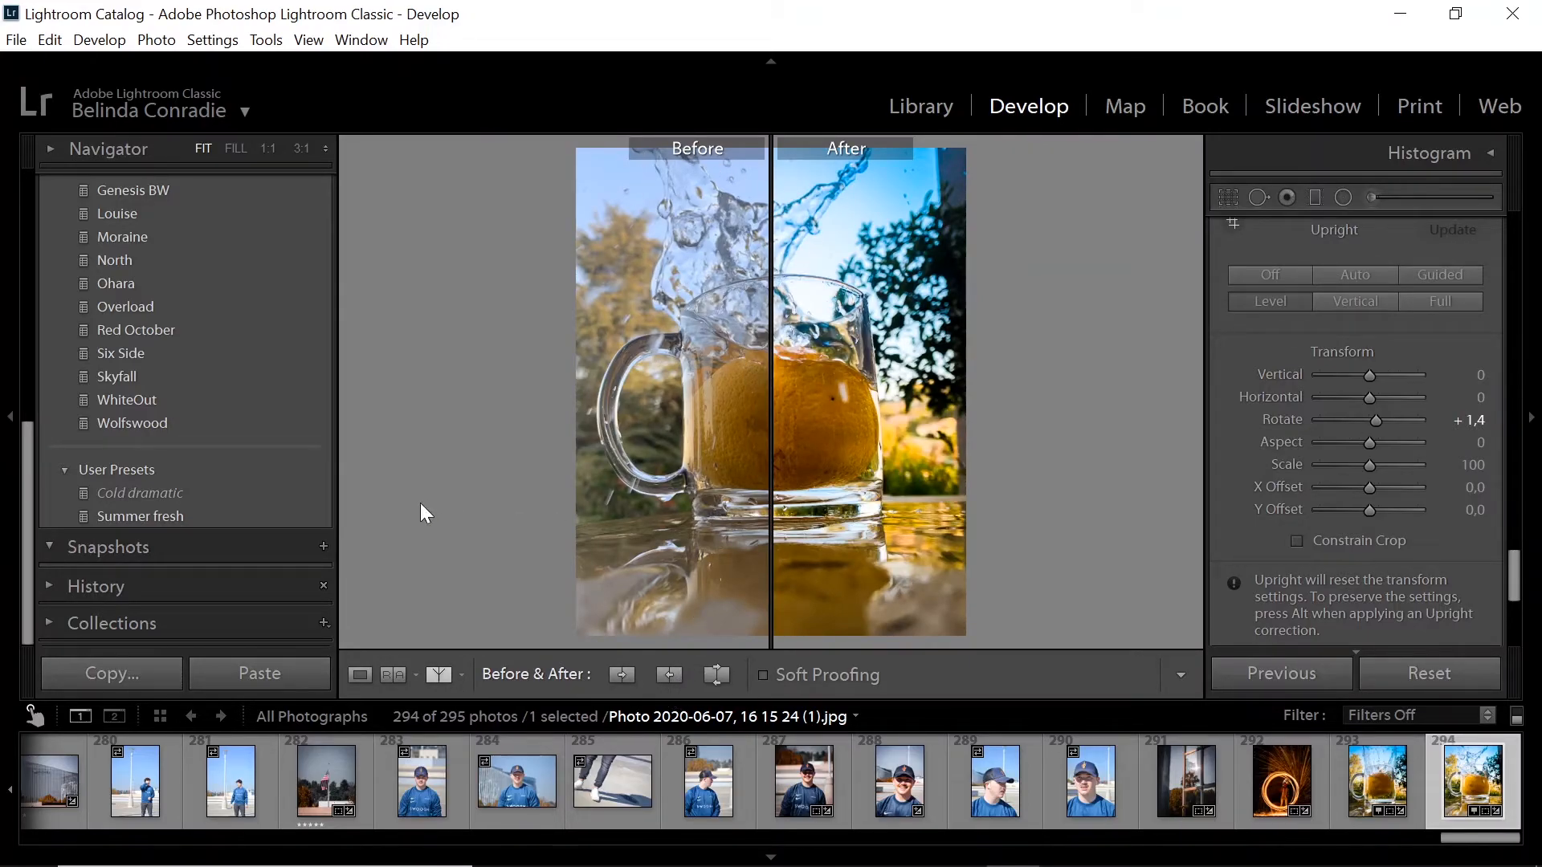
pyautogui.click(368, 677)
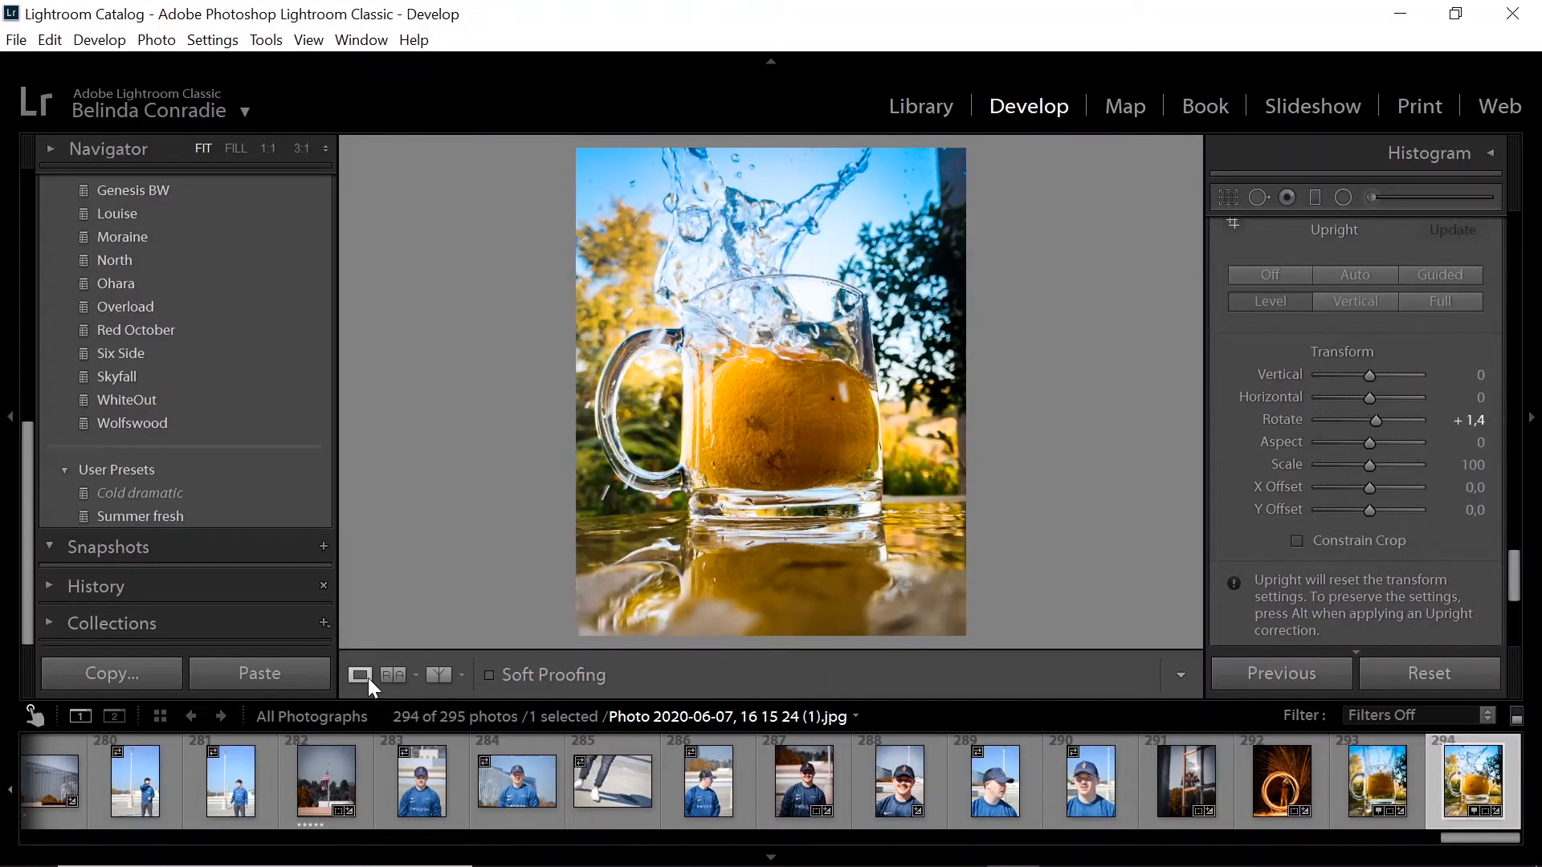
pyautogui.press('\\')
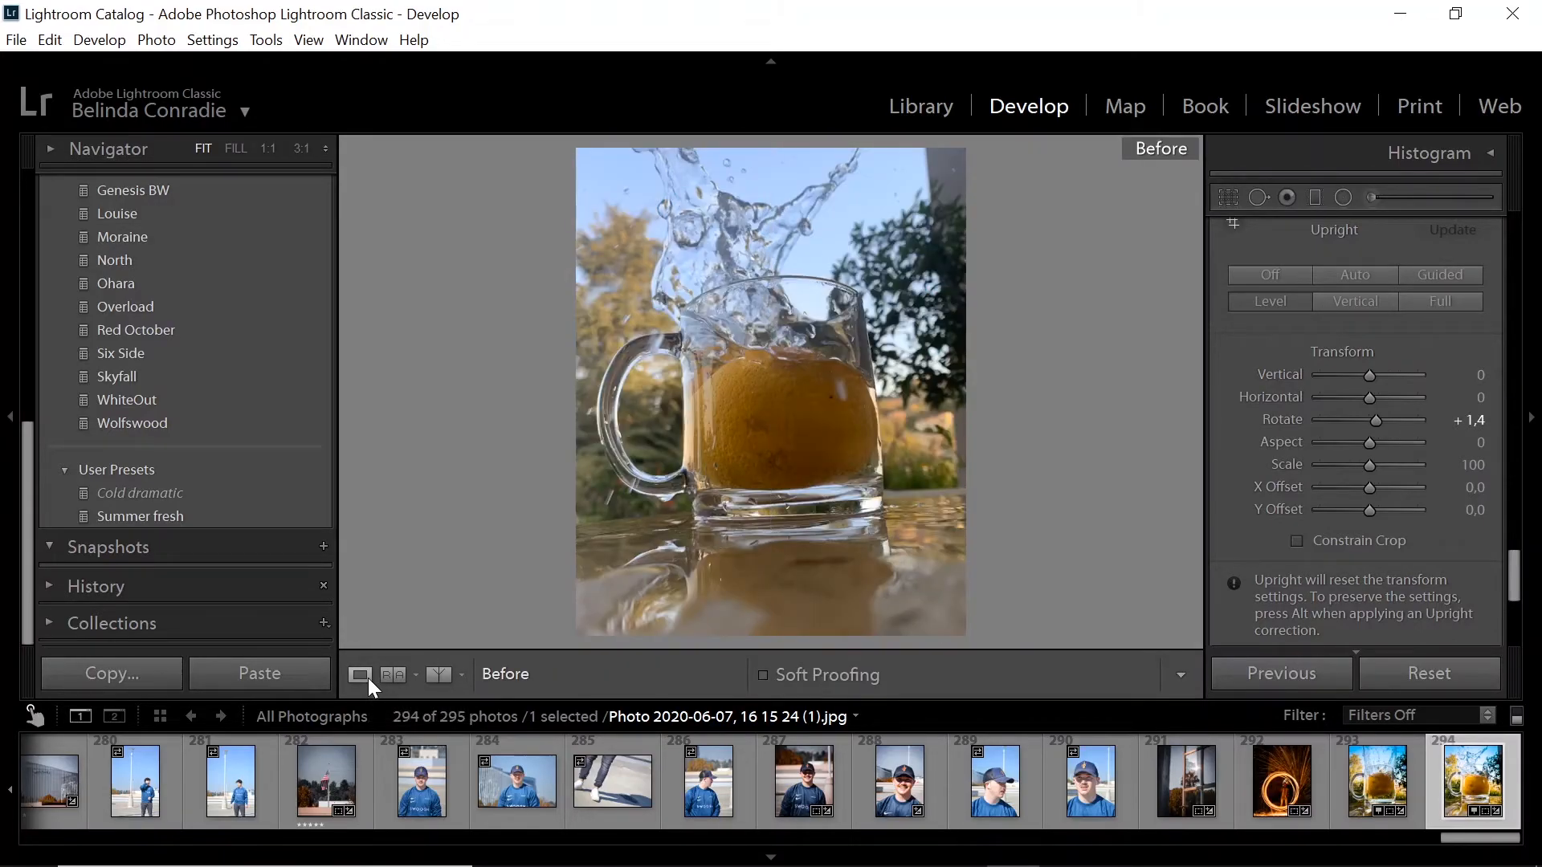
pyautogui.press('\\')
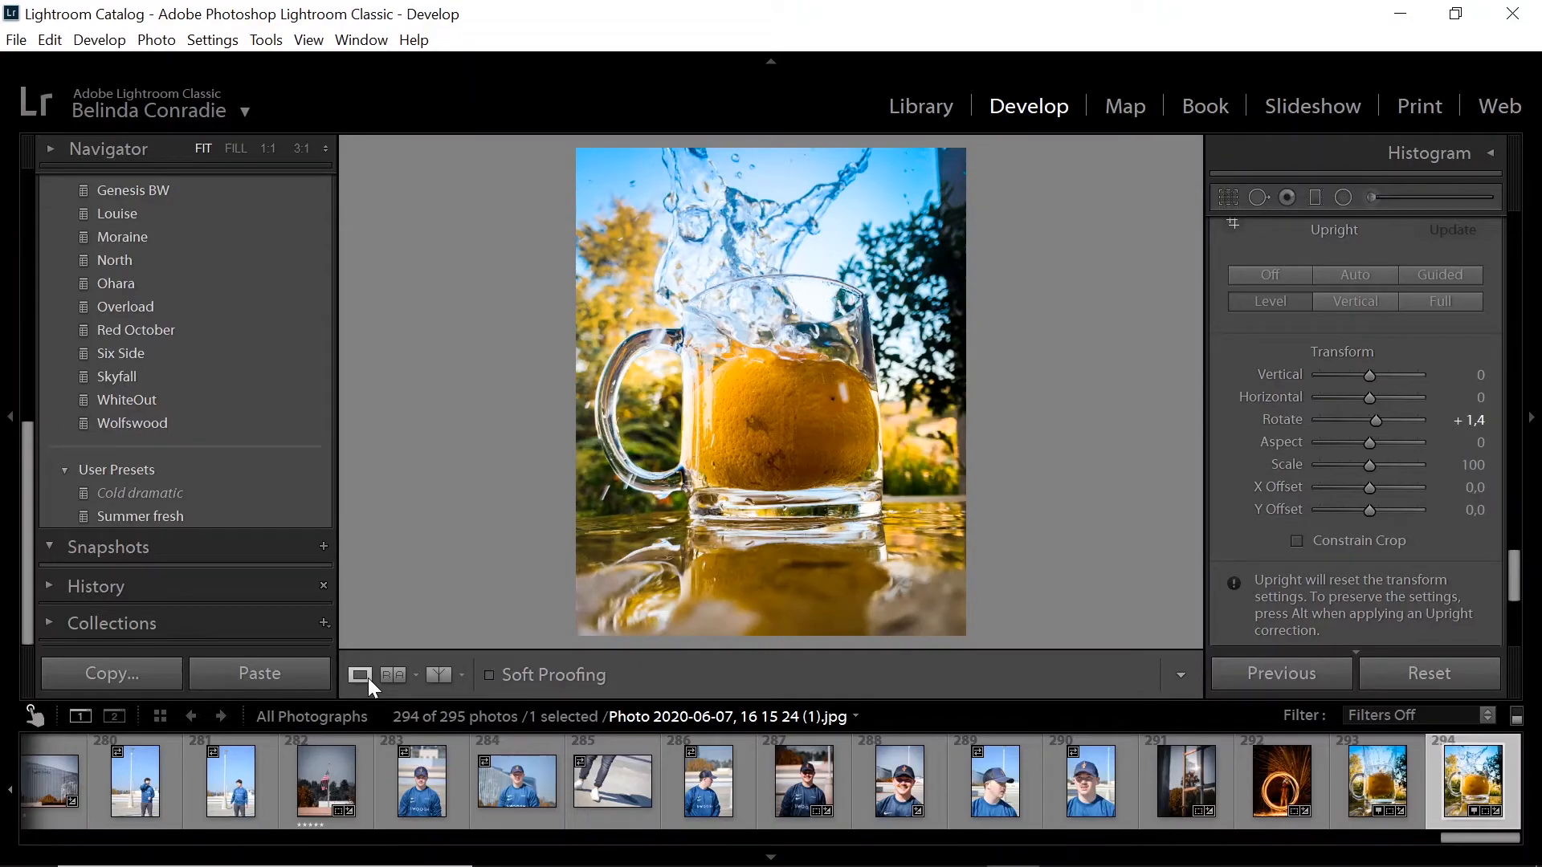